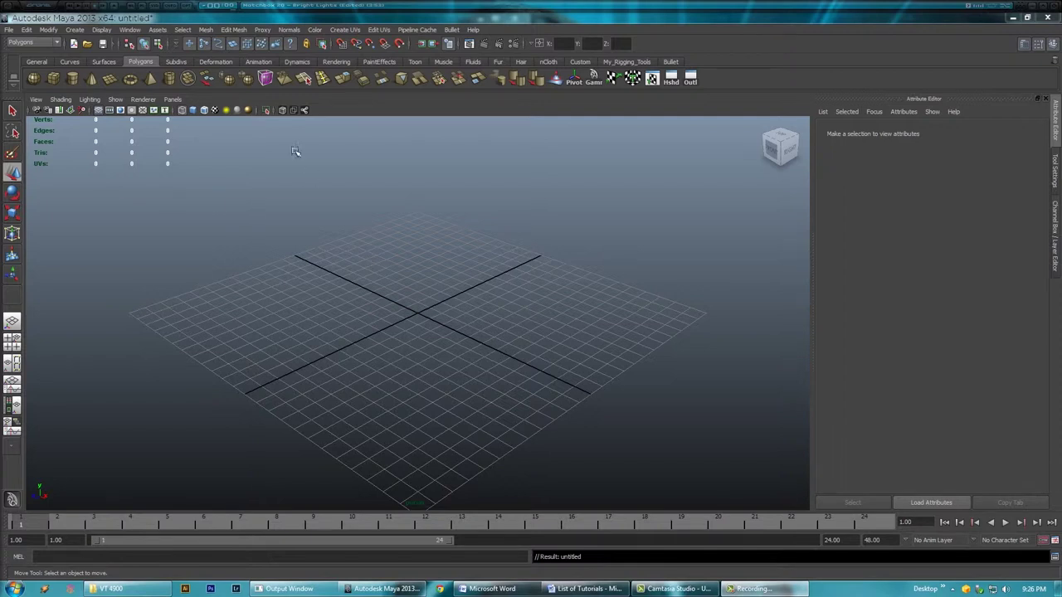
# Activate the interactive Polygon Sphere tool from the Polygons shelf.
pyautogui.click(33, 79)
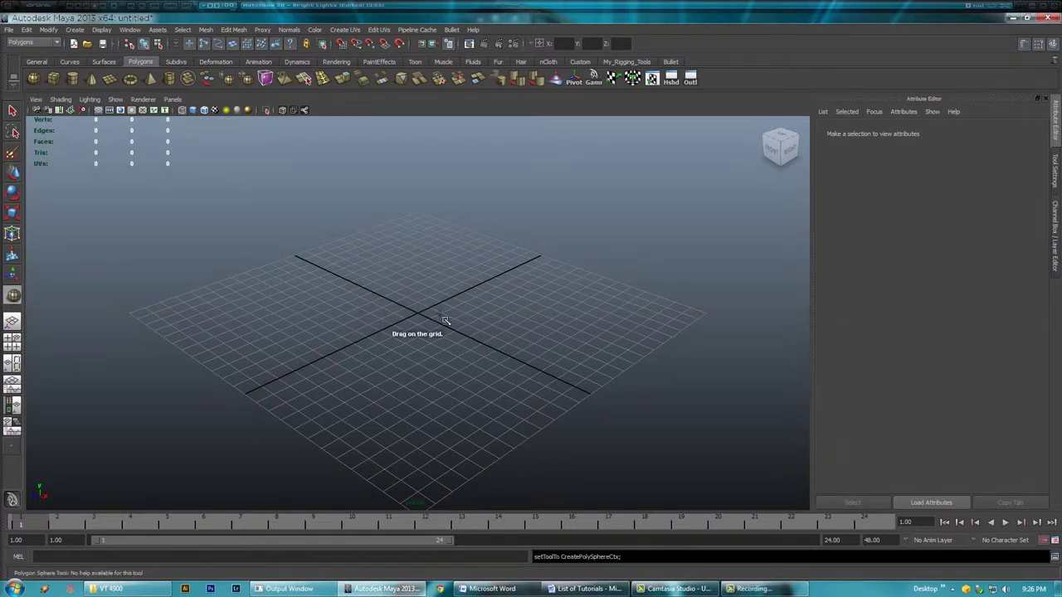
# Drag out a polygon sphere, show it smooth shaded, and assign a new Blinn material.
pyautogui.moveTo(421, 316); pyautogui.dragTo(501, 302)
pyautogui.press('5')
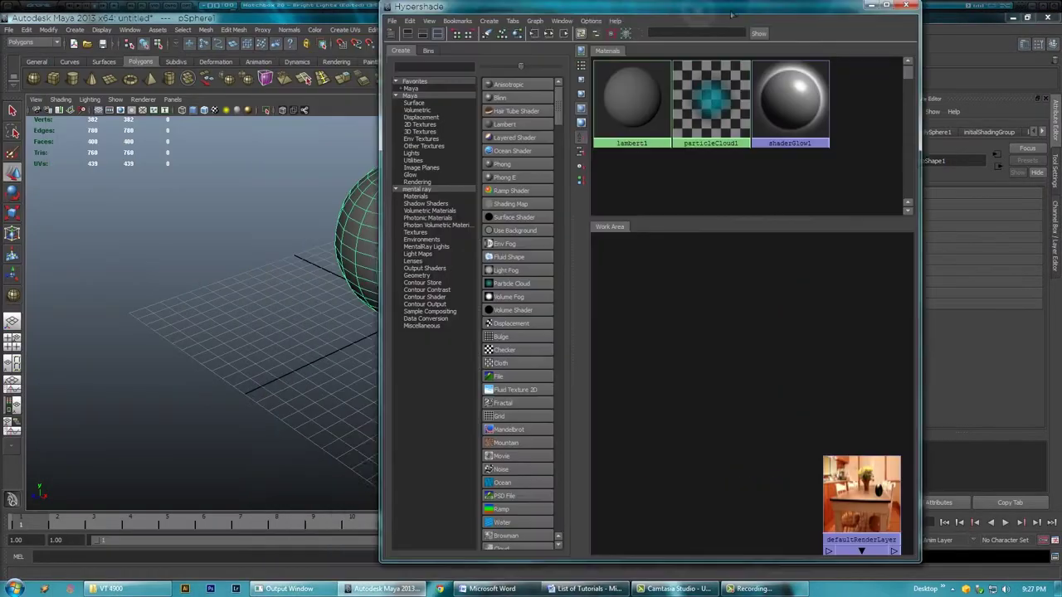
pyautogui.moveTo(478, 7); pyautogui.dragTo(564, 37)
pyautogui.click(584, 129)
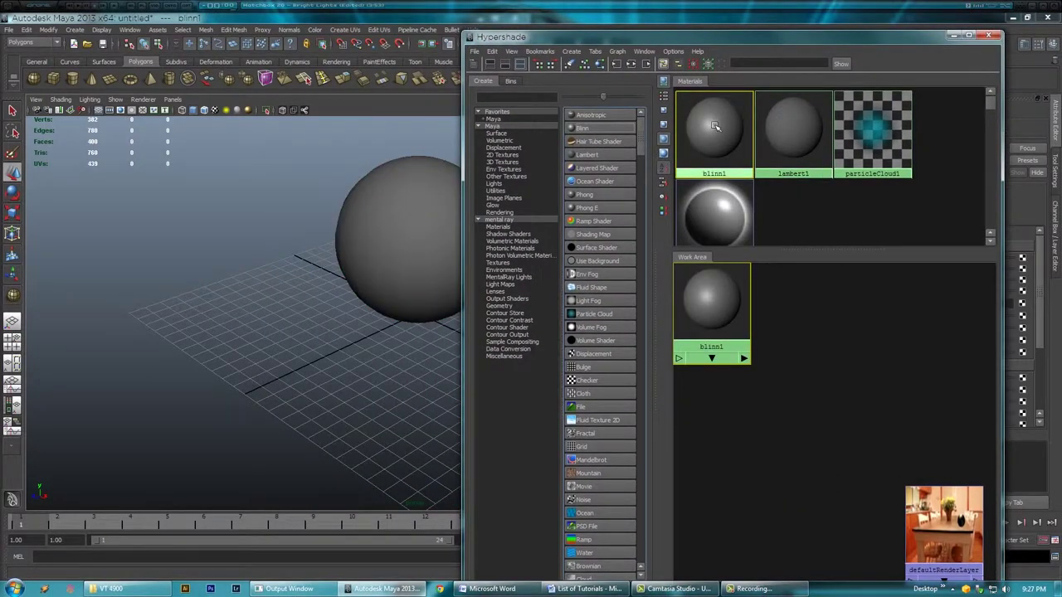
pyautogui.moveTo(713, 130); pyautogui.dragTo(399, 222, button='middle')
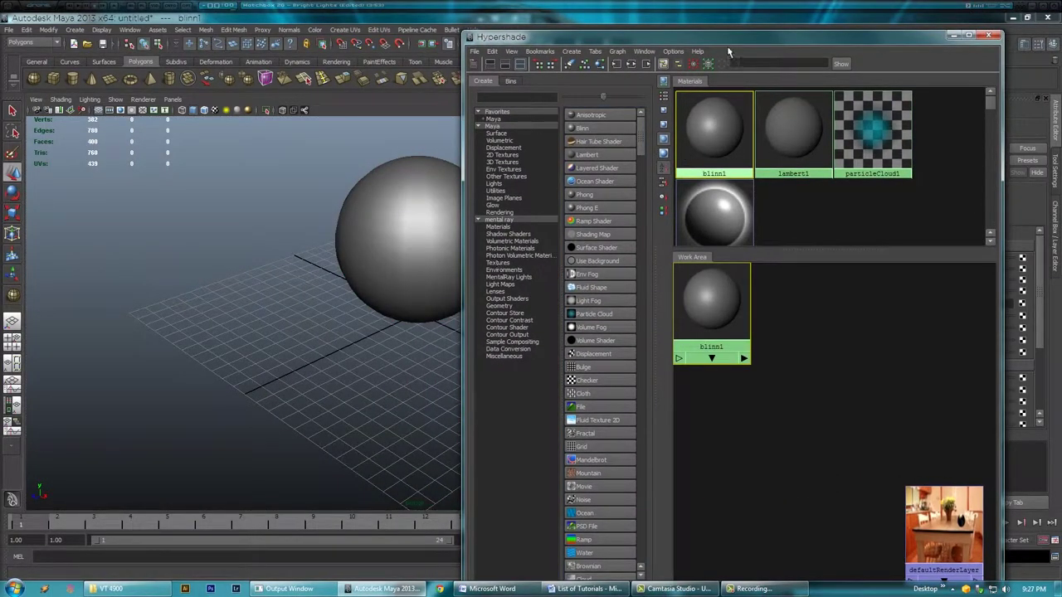
pyautogui.click(991, 36)
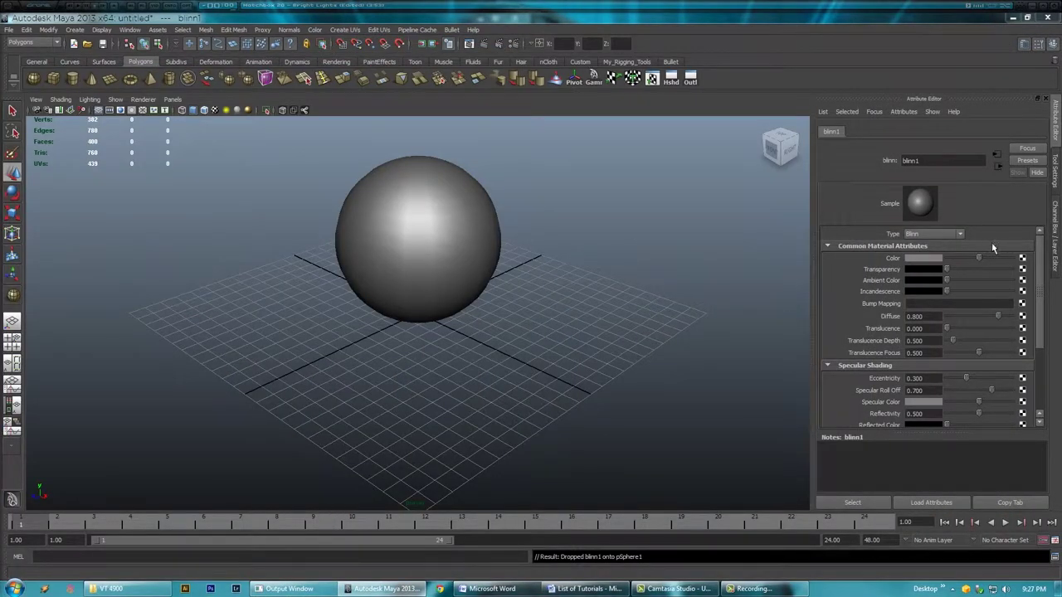
# Map the Blinn's Color to a File texture using EarthMap_2500x1250.jpg and display textures.
pyautogui.click(1022, 259)
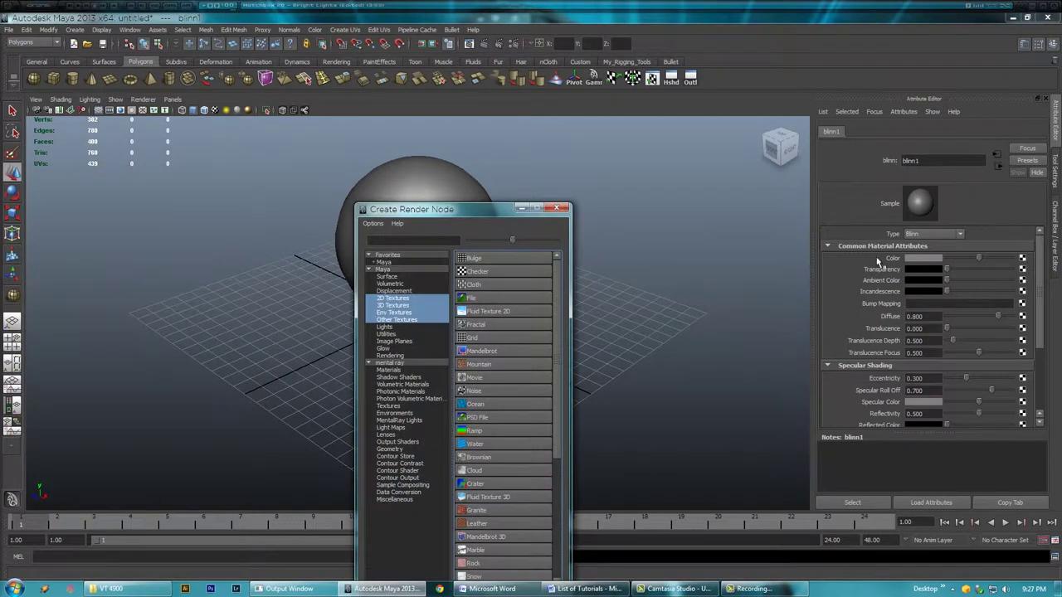
pyautogui.click(481, 299)
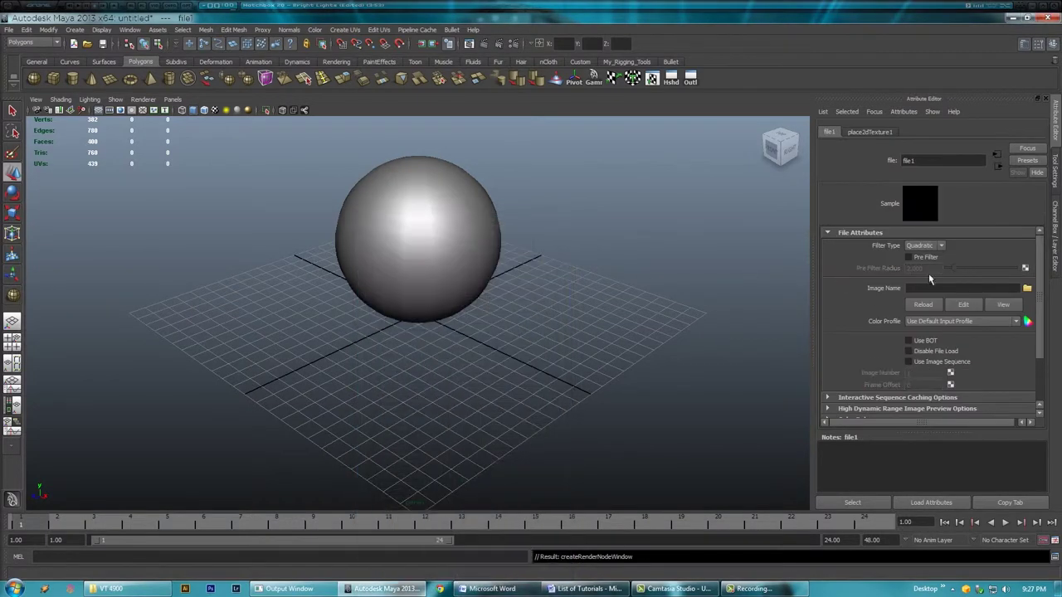
pyautogui.click(1027, 289)
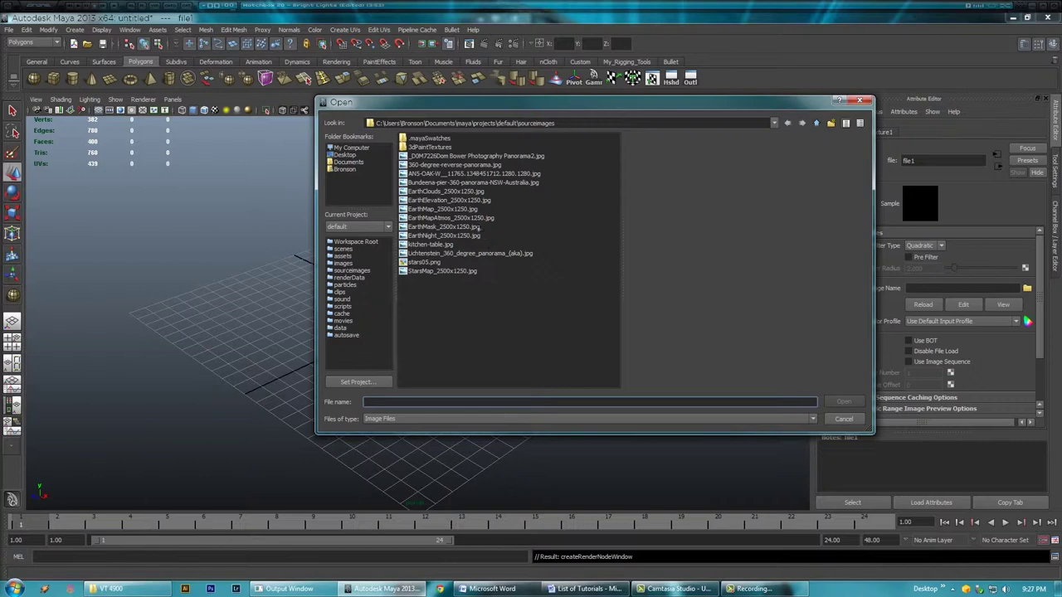
pyautogui.click(451, 210)
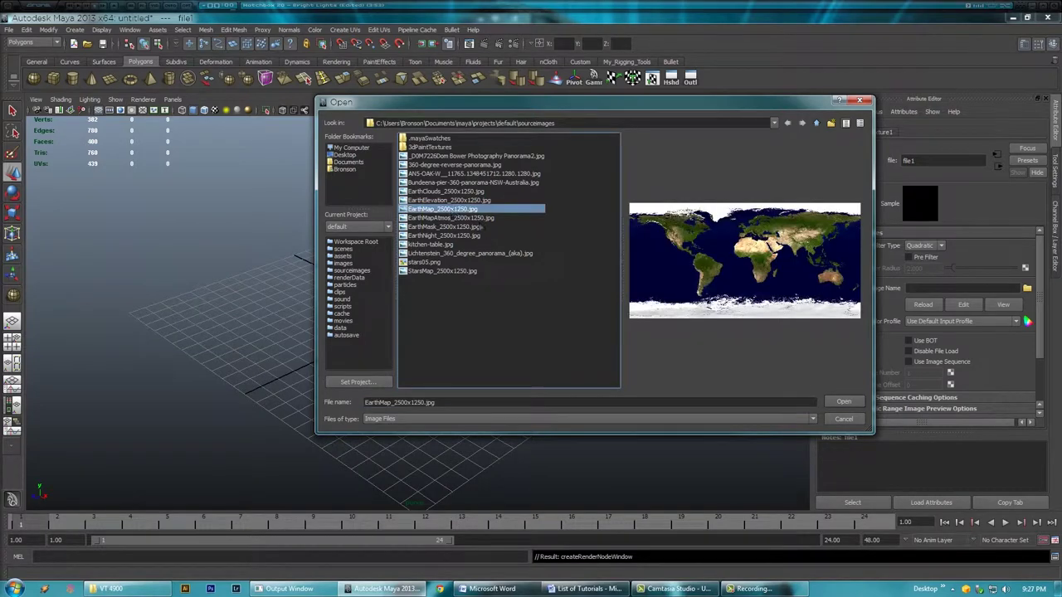
pyautogui.click(843, 402)
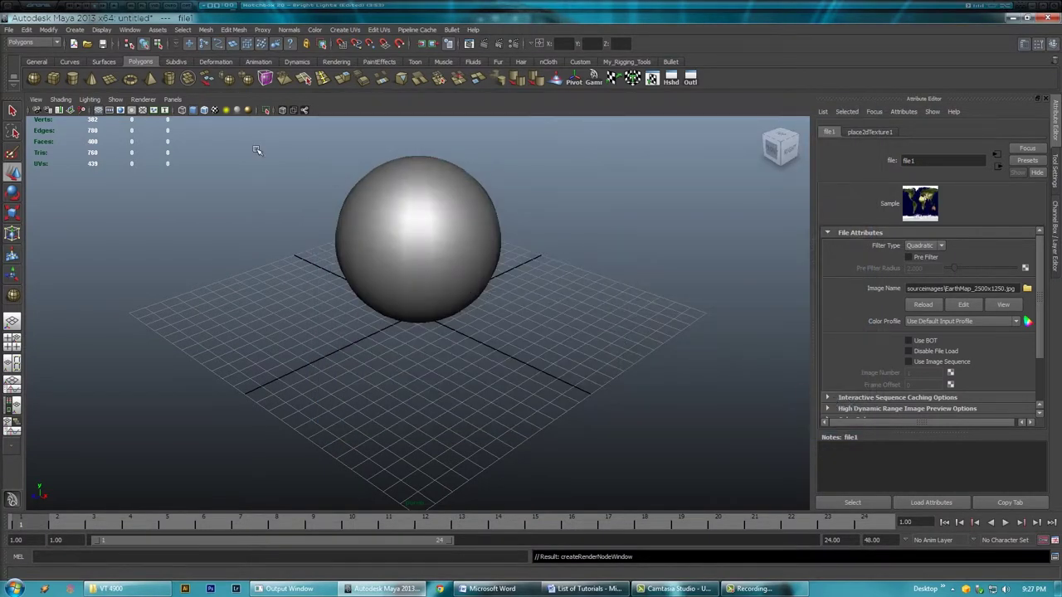
pyautogui.click(214, 110)
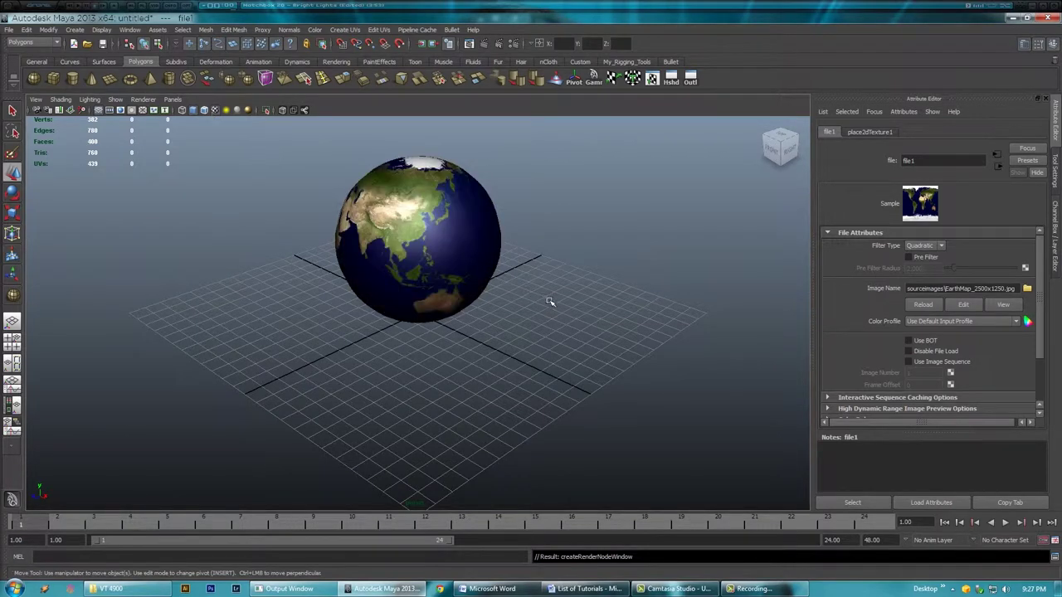
pyautogui.keyDown('alt'); pyautogui.moveTo(589, 282); pyautogui.dragTo(638, 326); pyautogui.keyUp('alt')
# Import kitchen-table.jpg as the camera's image plane and dolly back so the globe looks smaller.
pyautogui.moveTo(564, 296)
pyautogui.keyDown('alt'); pyautogui.mouseDown()
pyautogui.moveTo(540, 299)
pyautogui.moveTo(572, 298)
pyautogui.mouseUp(); pyautogui.keyUp('alt')
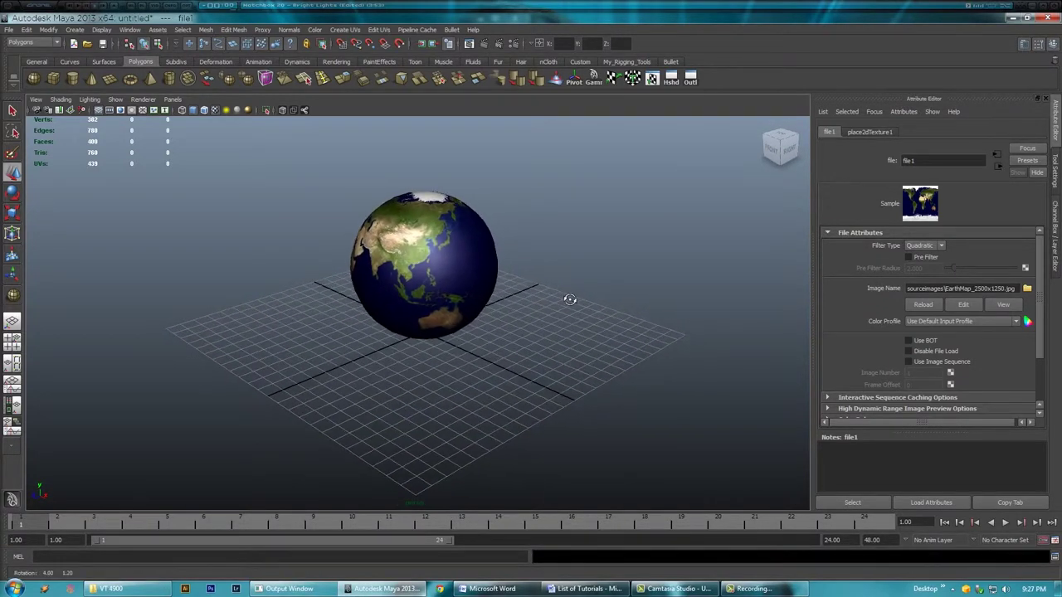
pyautogui.moveTo(569, 296)
pyautogui.keyDown('alt'); pyautogui.mouseDown(button='right')
pyautogui.moveTo(621, 296)
pyautogui.moveTo(561, 294)
pyautogui.moveTo(588, 296)
pyautogui.mouseUp(button='right'); pyautogui.keyUp('alt')
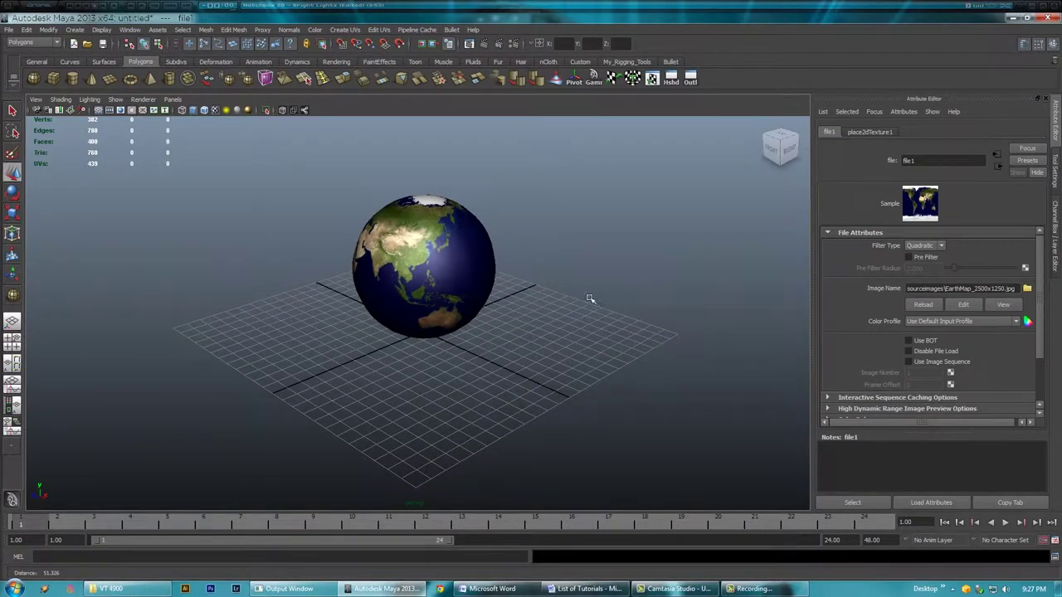
pyautogui.click(35, 100)
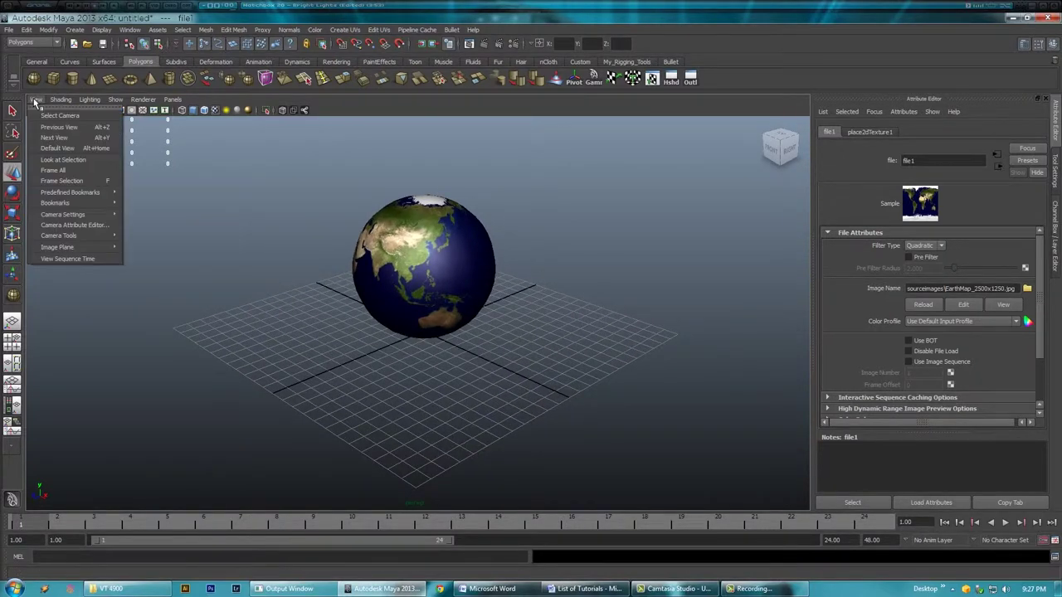
pyautogui.moveTo(93, 247)
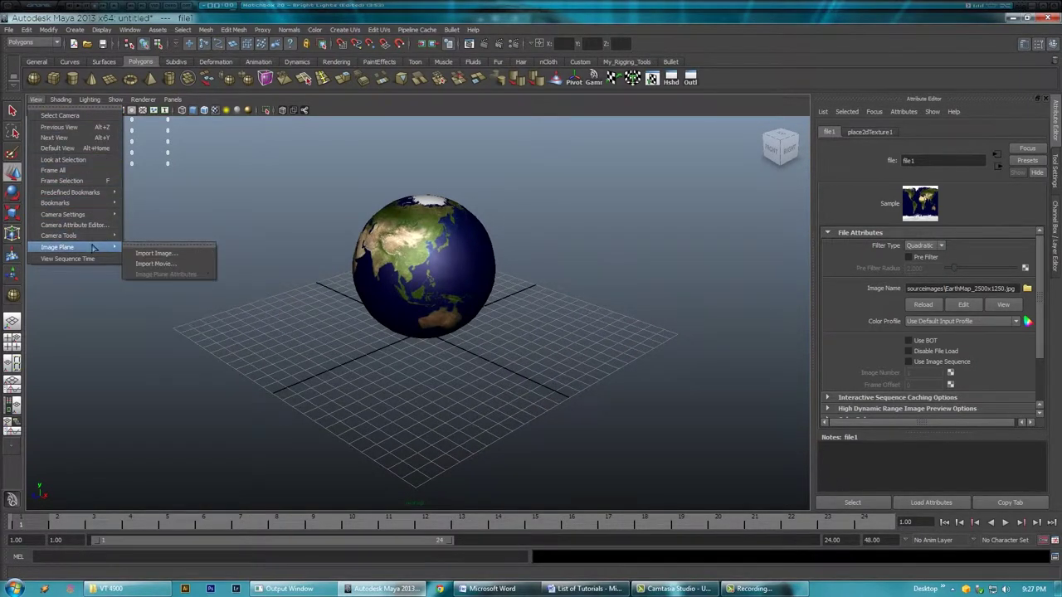
pyautogui.click(162, 253)
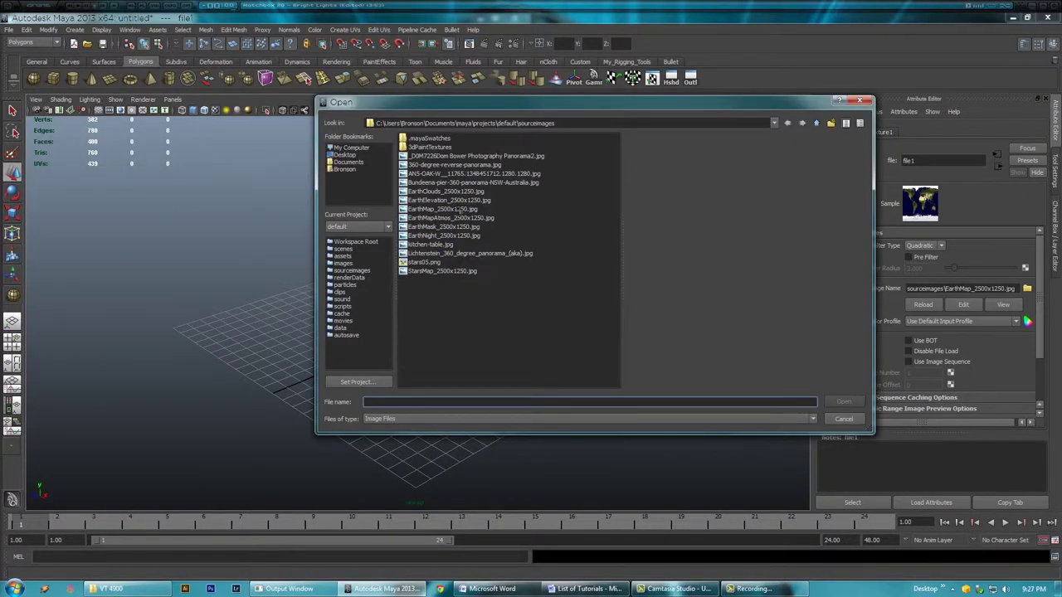
pyautogui.click(431, 245)
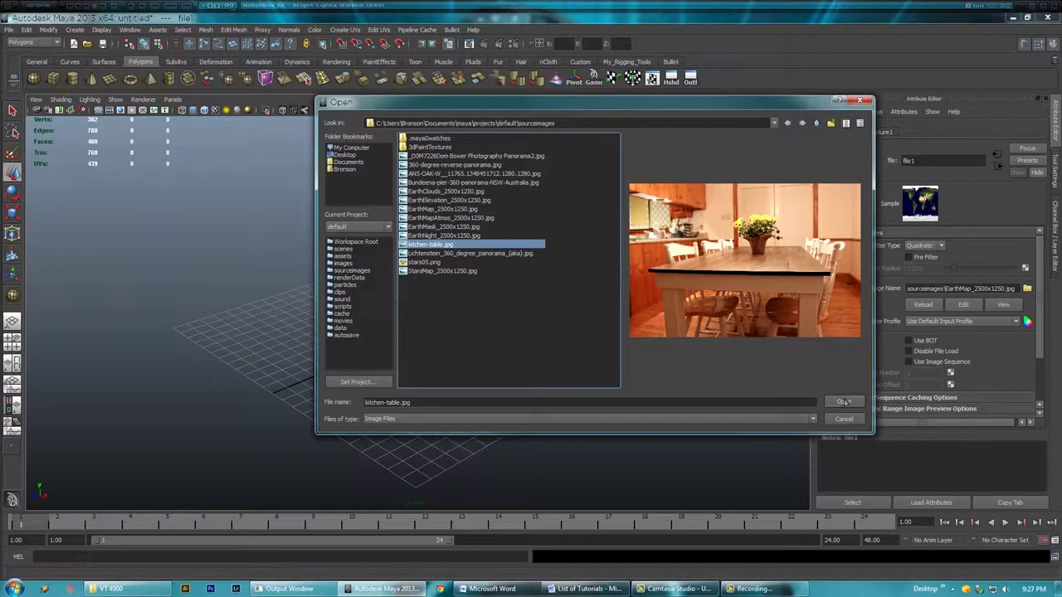
pyautogui.click(844, 403)
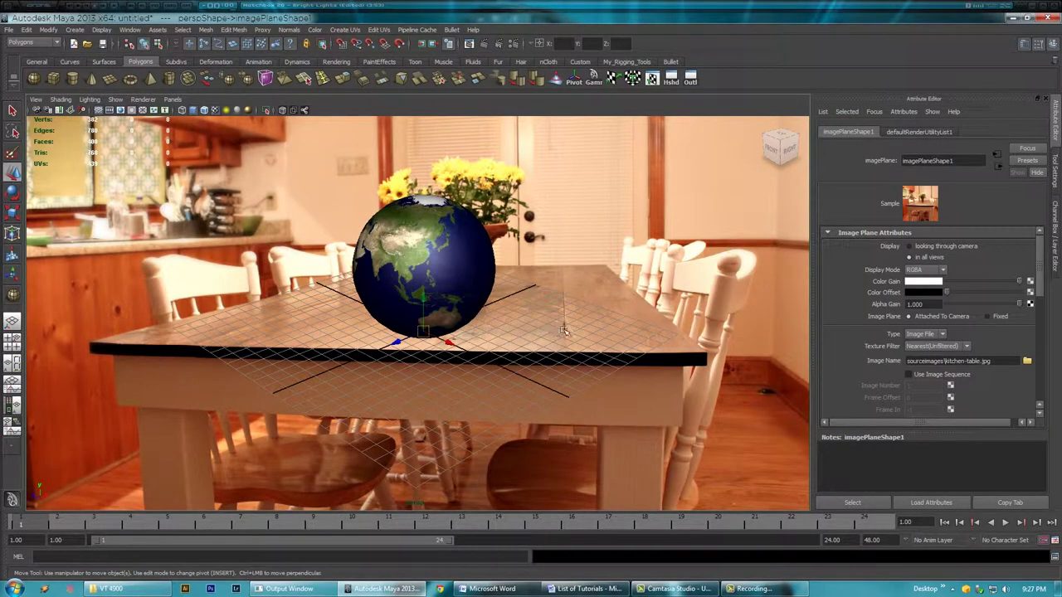
pyautogui.keyDown('alt'); pyautogui.moveTo(572, 335); pyautogui.dragTo(577, 304, button='right'); pyautogui.keyUp('alt')
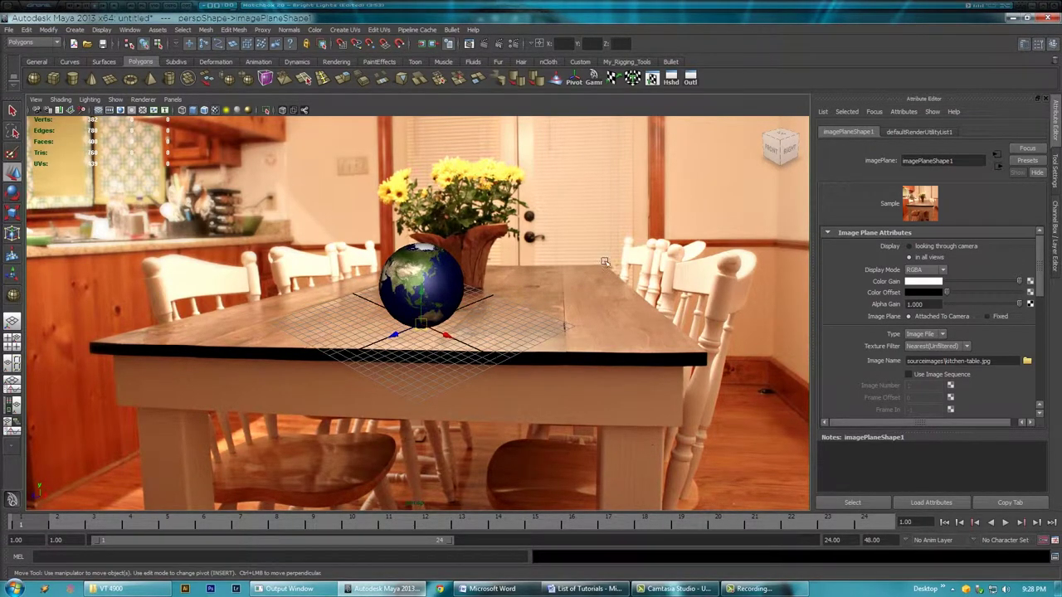
# Set the image plane's Placement Depth to 1000 and reframe the camera on the globe.
pyautogui.moveTo(1044, 260); pyautogui.dragTo(1045, 333)
pyautogui.click(918, 325)
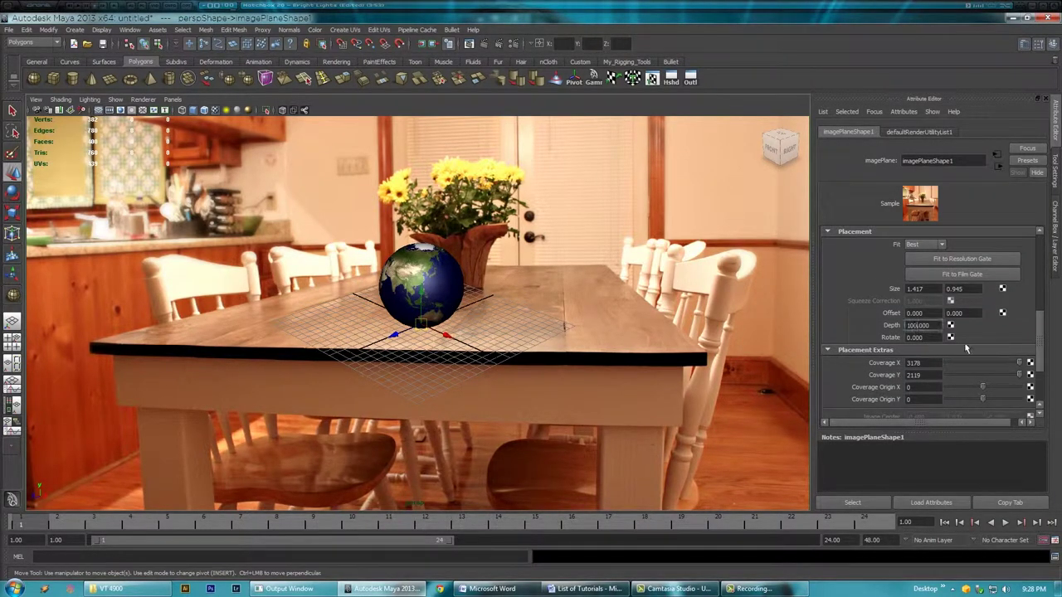
pyautogui.write('0')
pyautogui.press('Tab')
pyautogui.keyDown('alt'); pyautogui.moveTo(557, 310); pyautogui.dragTo(784, 277, button='right'); pyautogui.keyUp('alt')
pyautogui.scroll(3, 785, 277)
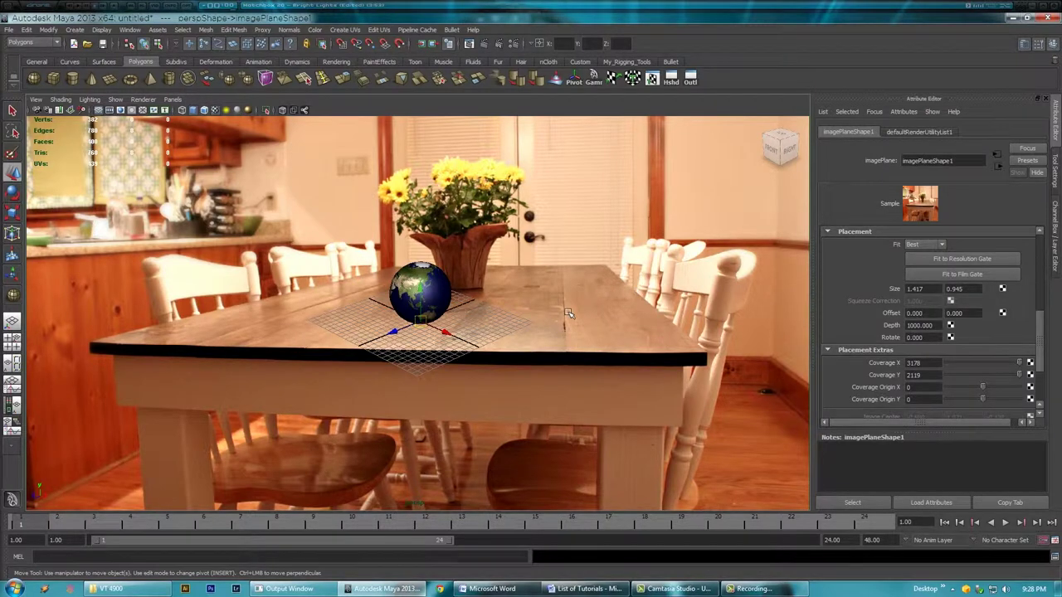
pyautogui.keyDown('alt'); pyautogui.moveTo(568, 313); pyautogui.dragTo(482, 304); pyautogui.keyUp('alt')
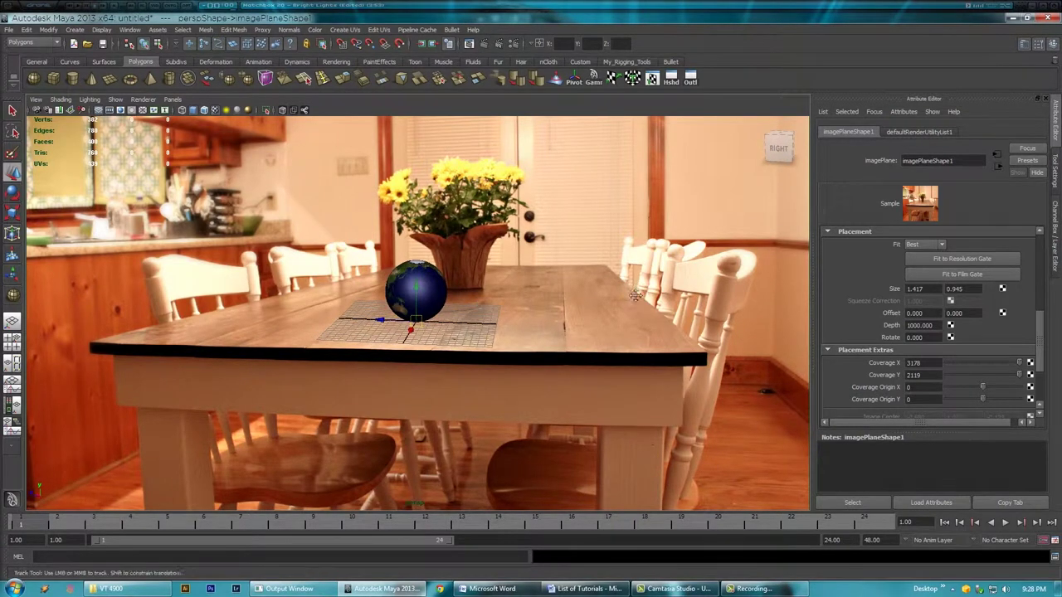
# Rotate pSphere1 about Y to roughly 190 degrees so the Americas face the viewer.
pyautogui.keyDown('alt'); pyautogui.moveTo(482, 304); pyautogui.dragTo(797, 294, button='middle'); pyautogui.keyUp('alt')
pyautogui.keyDown('alt'); pyautogui.moveTo(728, 310); pyautogui.dragTo(742, 316, button='middle'); pyautogui.keyUp('alt')
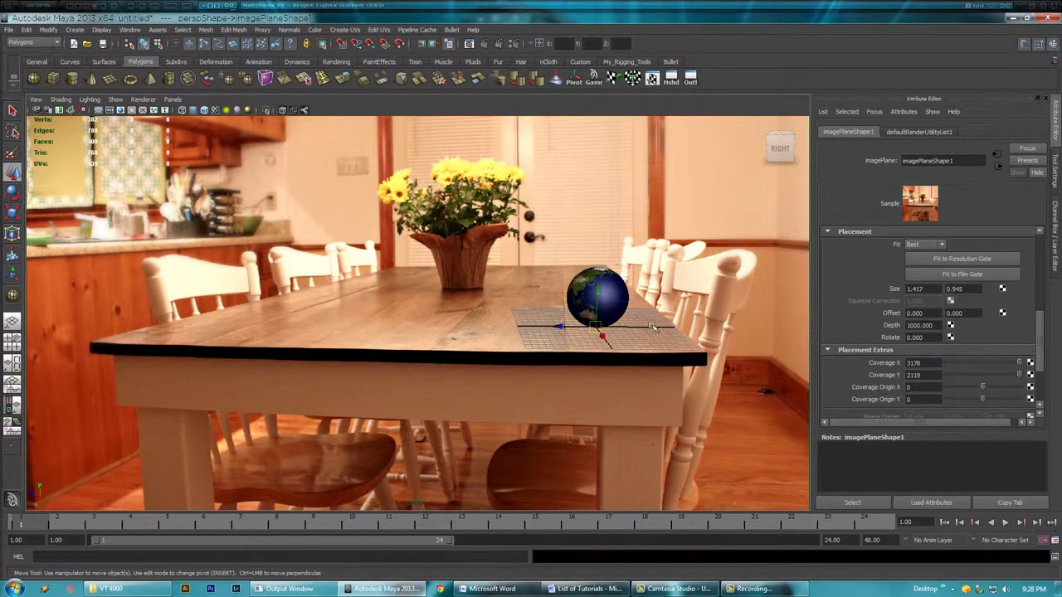
pyautogui.click(596, 280)
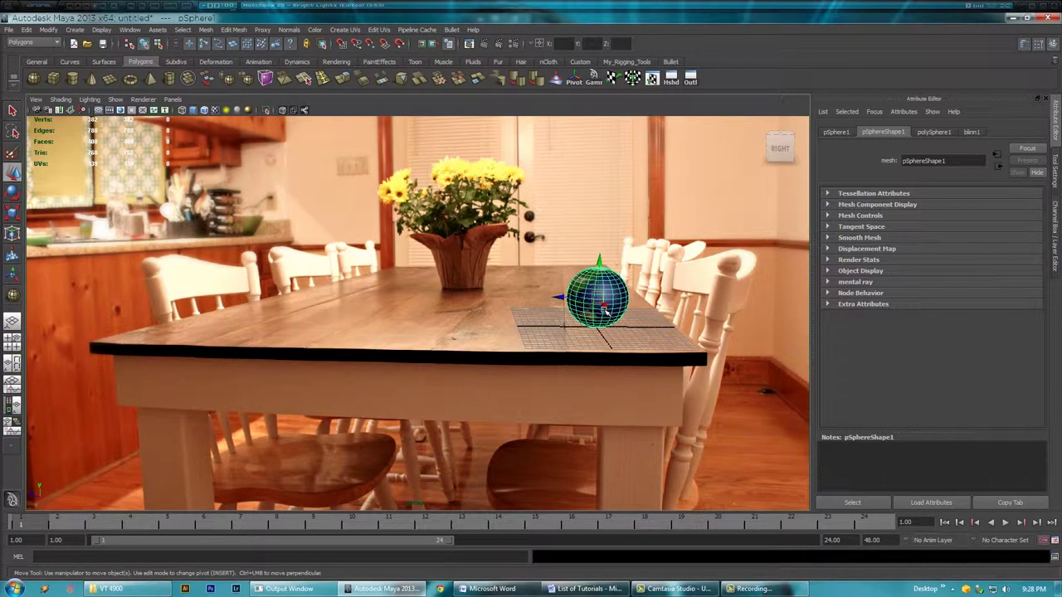
pyautogui.press('r')
pyautogui.press('e')
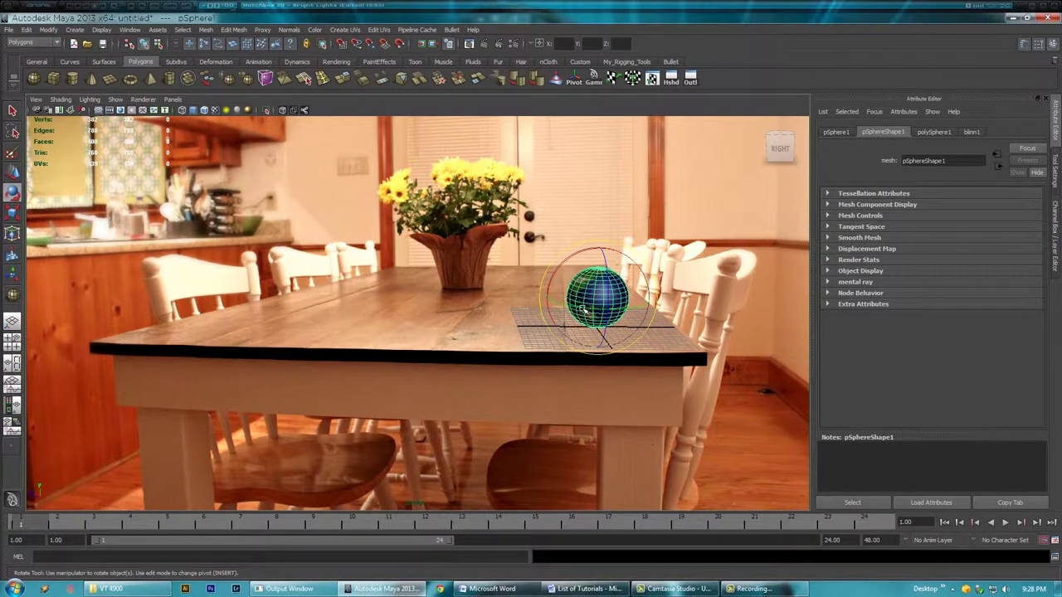
pyautogui.moveTo(584, 310); pyautogui.dragTo(562, 310)
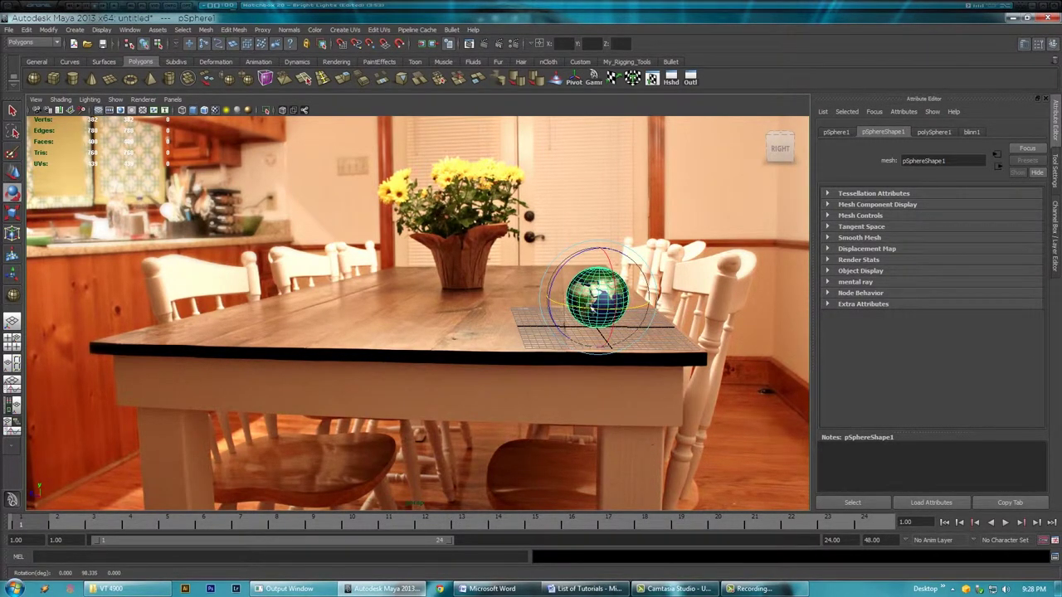
pyautogui.moveTo(644, 310)
pyautogui.mouseDown()
pyautogui.moveTo(578, 307)
pyautogui.moveTo(633, 310)
pyautogui.moveTo(623, 312)
pyautogui.mouseUp()
pyautogui.click(744, 273)
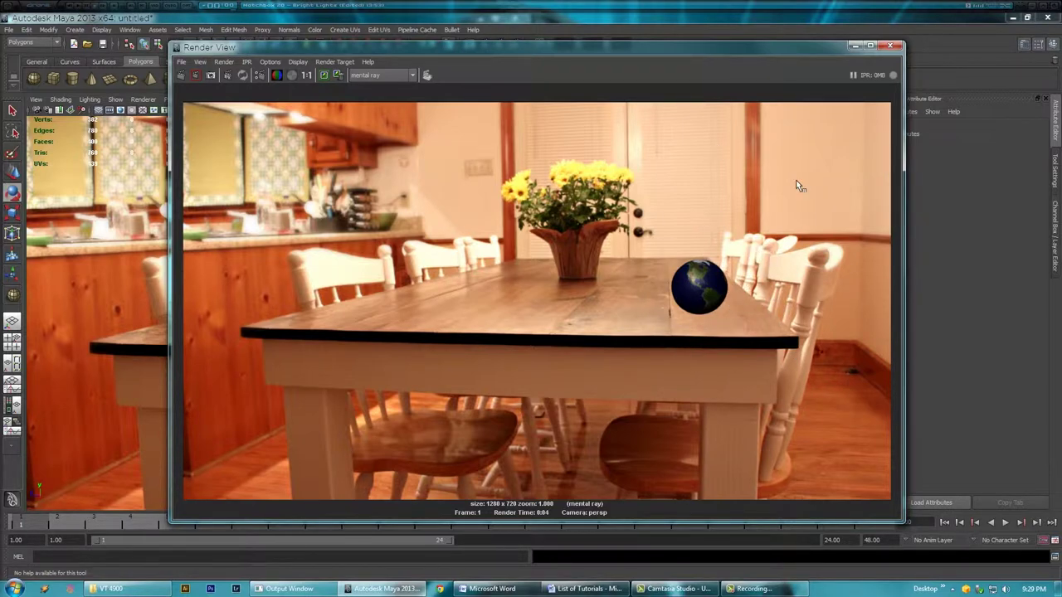
# Inspect the mental ray test render of the globe on the table, then close the Render View.
pyautogui.rightClick(731, 136)
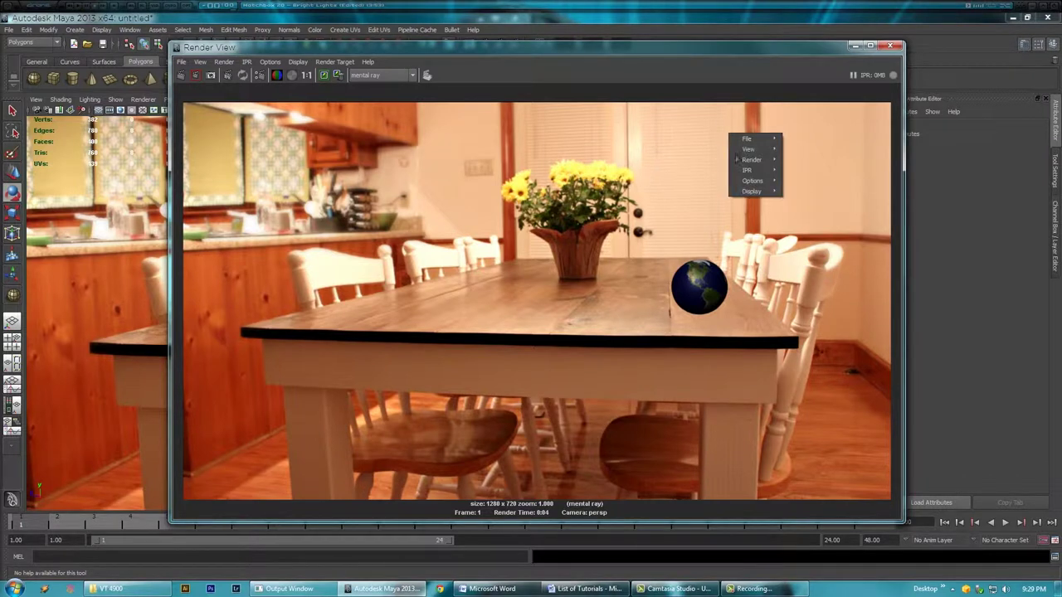
pyautogui.click(737, 158)
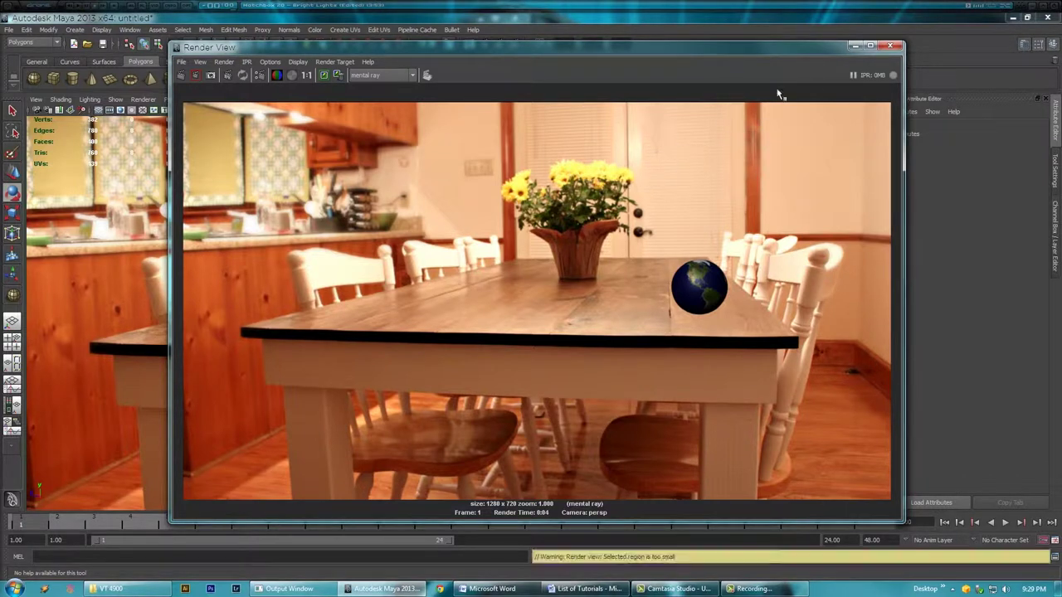
pyautogui.click(892, 47)
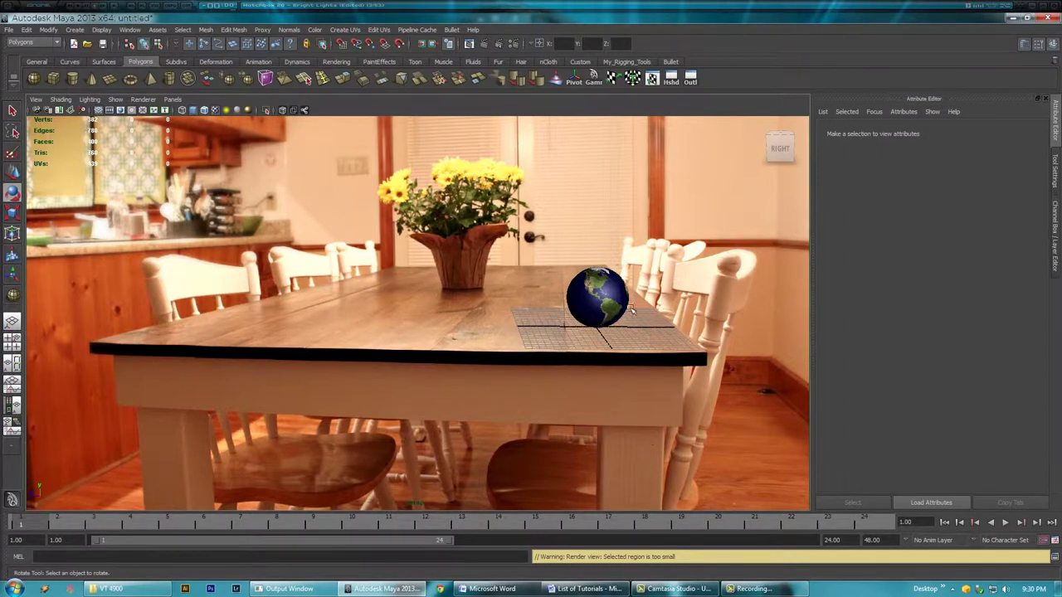
# Add a new camera, camera1, with Create > Cameras > Camera.
pyautogui.scroll(-2, 635, 322)
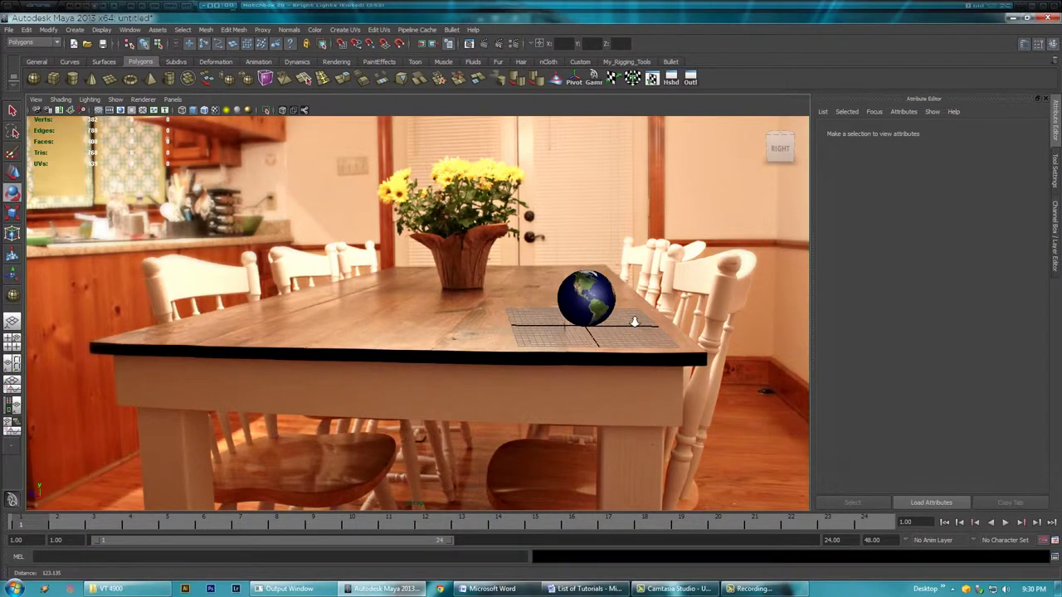
pyautogui.scroll(3, 635, 322)
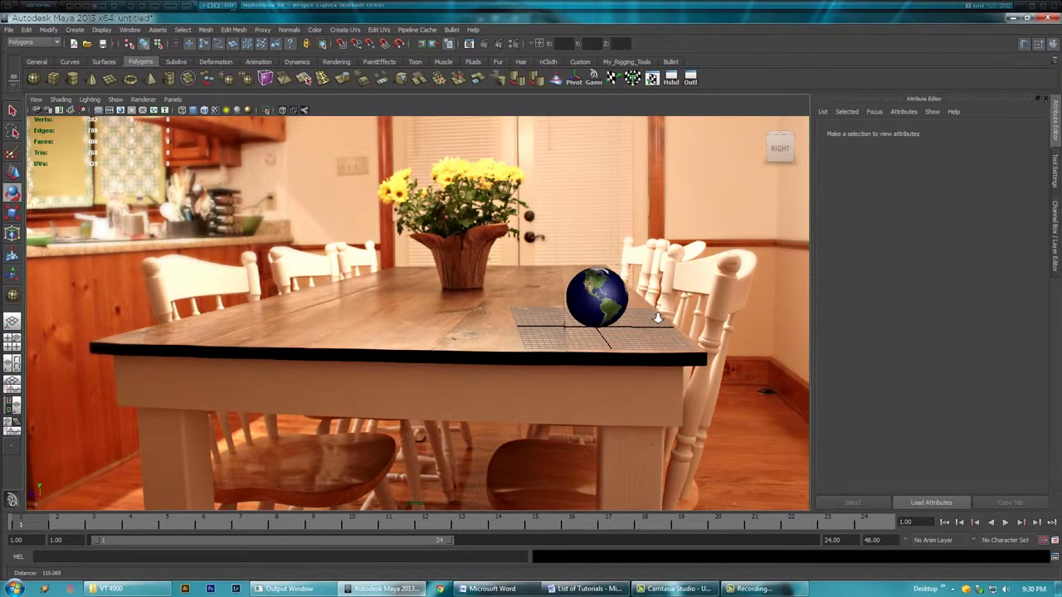
pyautogui.press('e')
pyautogui.click(75, 30)
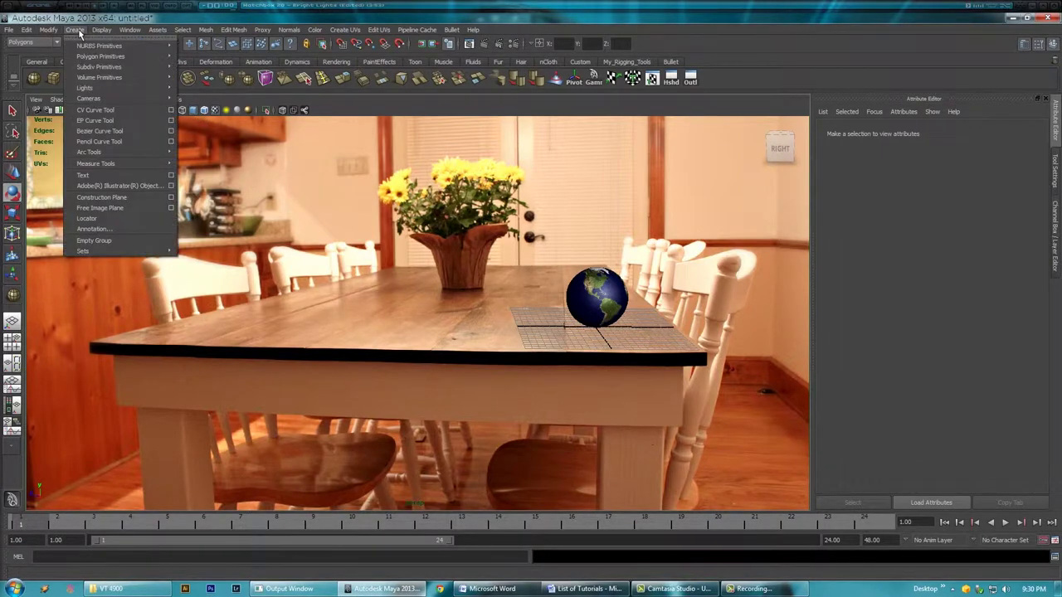
pyautogui.moveTo(109, 101)
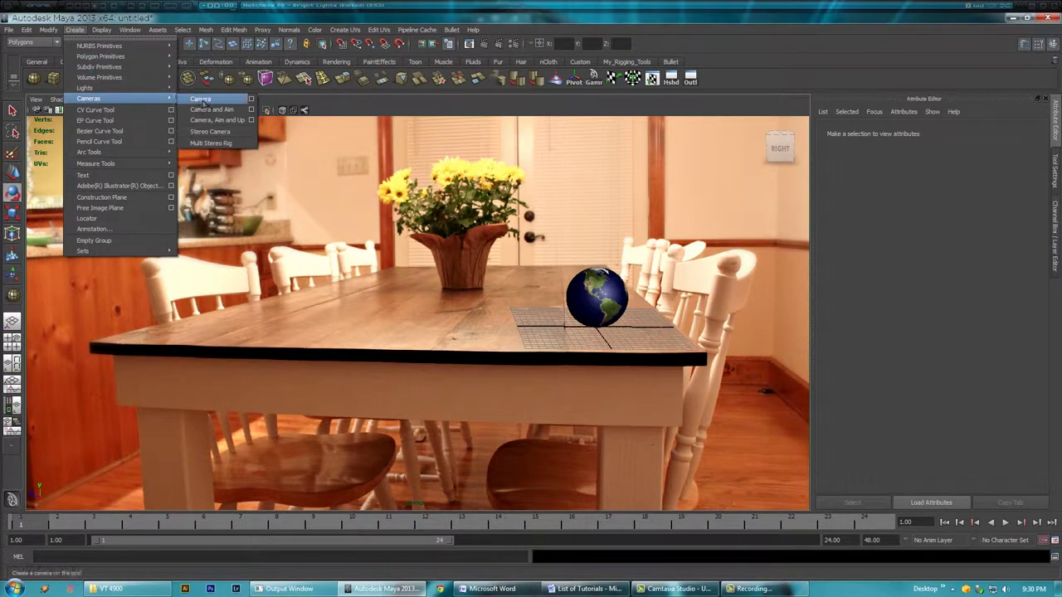
pyautogui.click(200, 99)
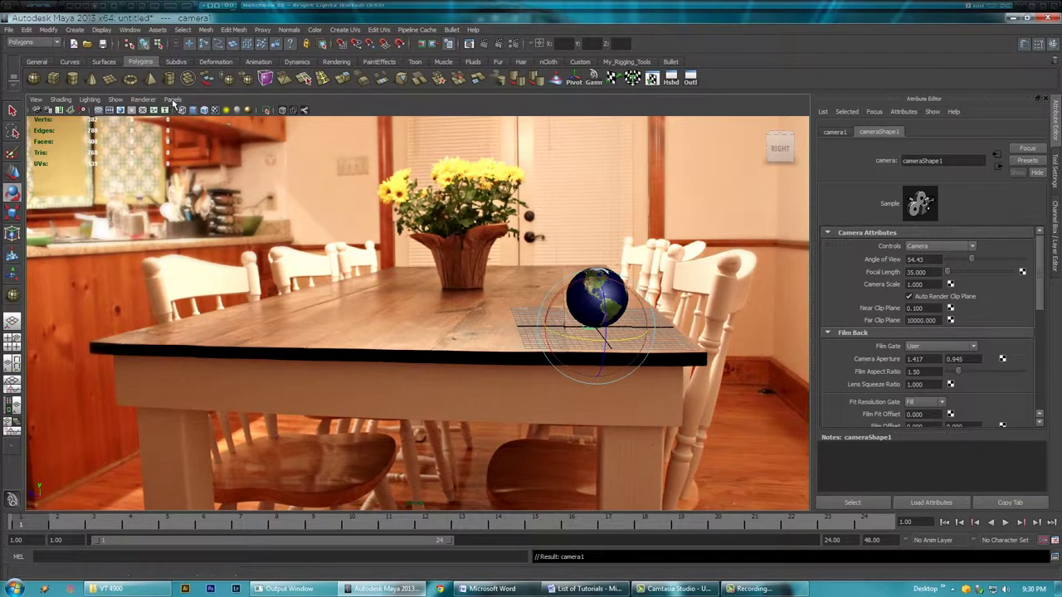
# Look through camera1 and tumble it until the kitchen table sits behind the globe.
pyautogui.click(174, 100)
pyautogui.moveTo(232, 111)
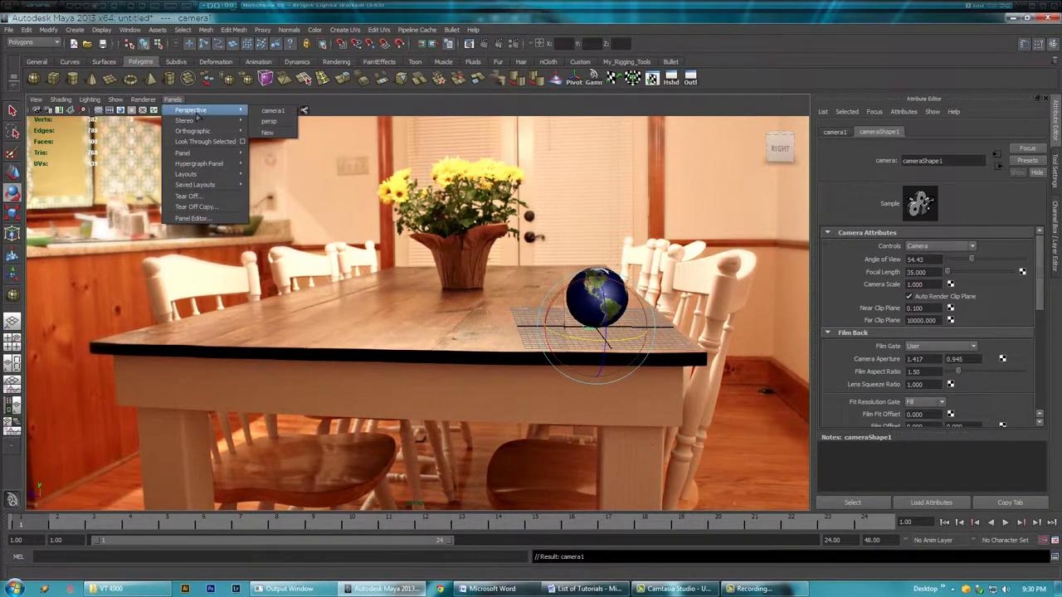
pyautogui.click(282, 111)
pyautogui.keyDown('alt'); pyautogui.moveTo(348, 305); pyautogui.dragTo(490, 324, button='right'); pyautogui.keyUp('alt')
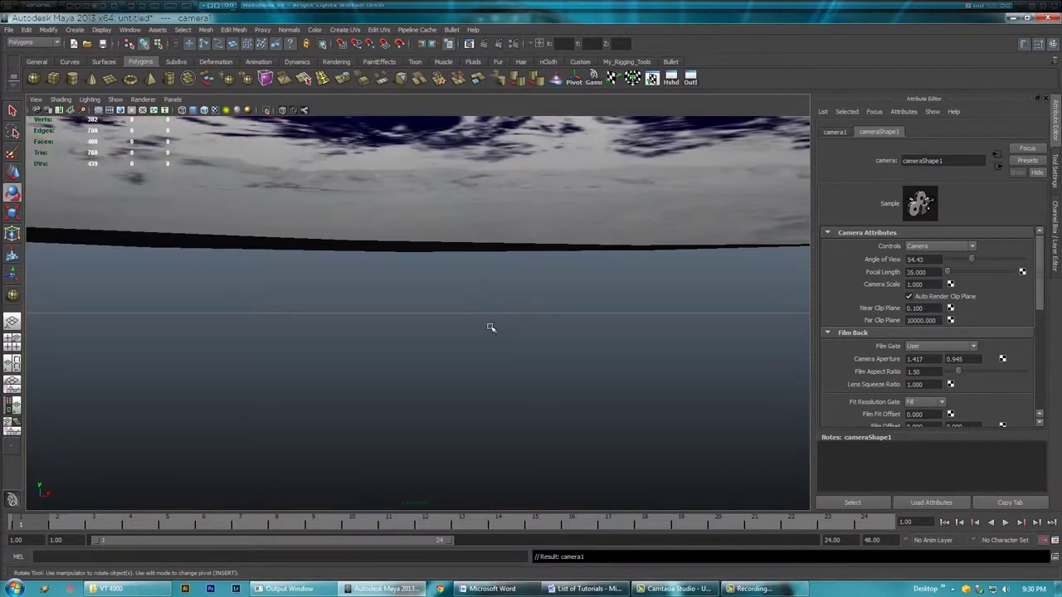
pyautogui.keyDown('alt'); pyautogui.moveTo(505, 254); pyautogui.dragTo(199, 265, button='right'); pyautogui.keyUp('alt')
pyautogui.keyDown('alt'); pyautogui.moveTo(398, 299); pyautogui.dragTo(589, 298); pyautogui.keyUp('alt')
pyautogui.keyDown('alt'); pyautogui.moveTo(589, 298); pyautogui.dragTo(651, 285, button='right'); pyautogui.keyUp('alt')
pyautogui.keyDown('alt'); pyautogui.moveTo(651, 285); pyautogui.dragTo(525, 318); pyautogui.keyUp('alt')
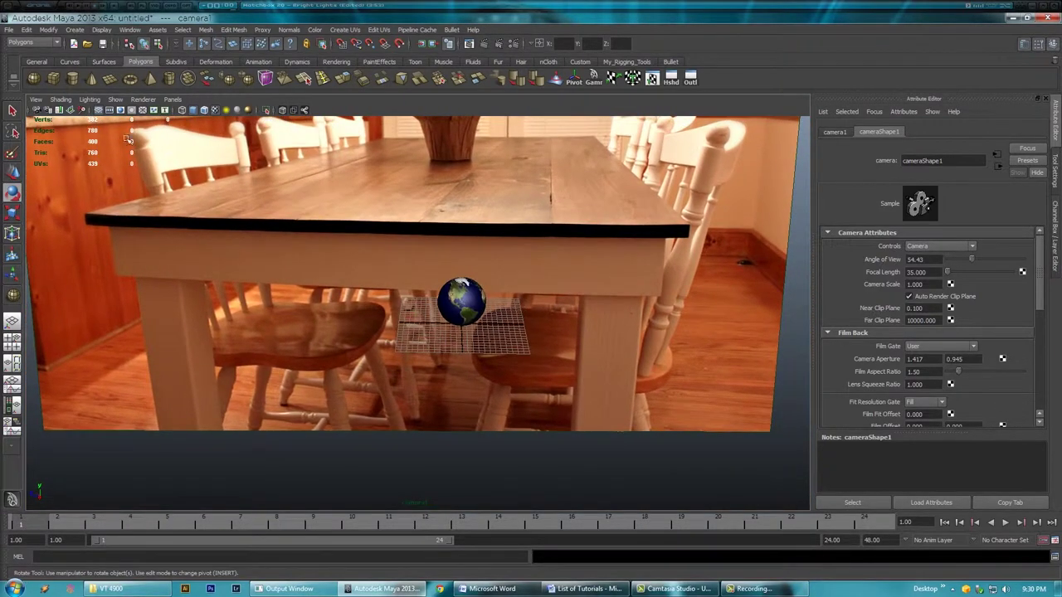
pyautogui.click(77, 30)
# Create a spot light and rotate it to point down toward the globe.
pyautogui.moveTo(116, 88)
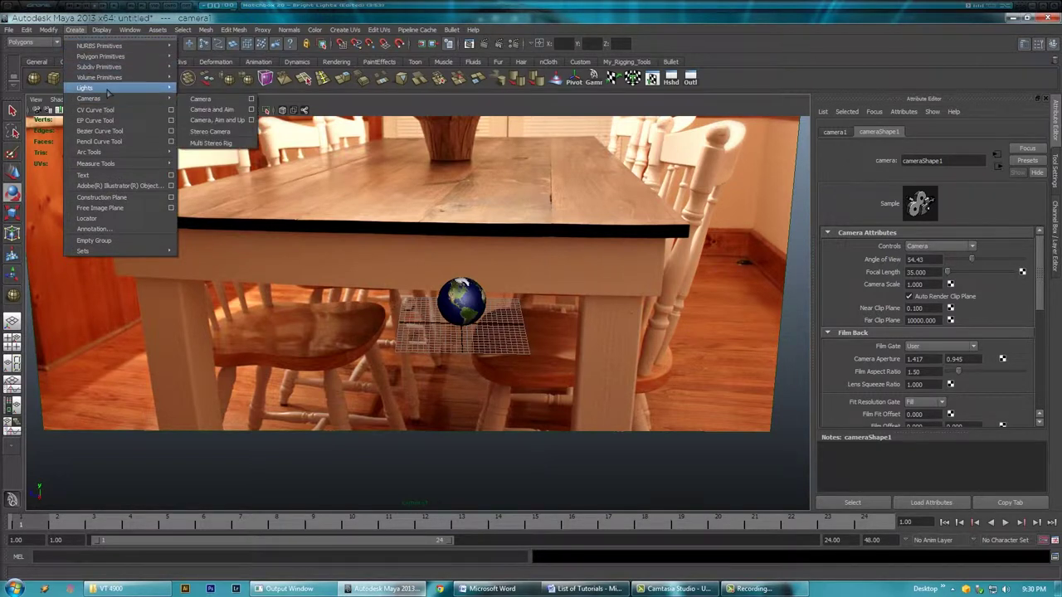
pyautogui.click(204, 121)
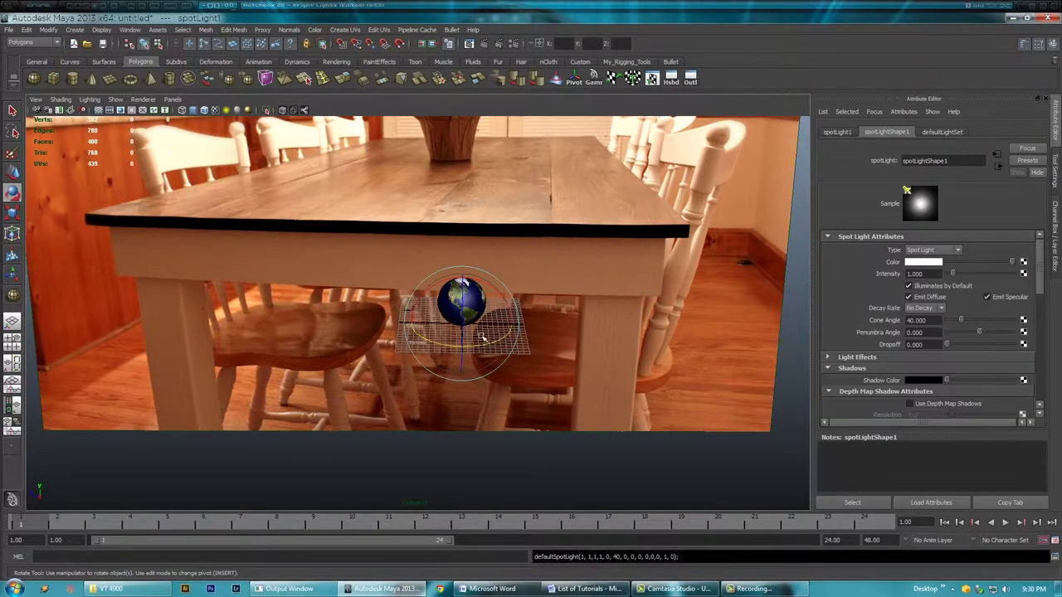
pyautogui.press('w')
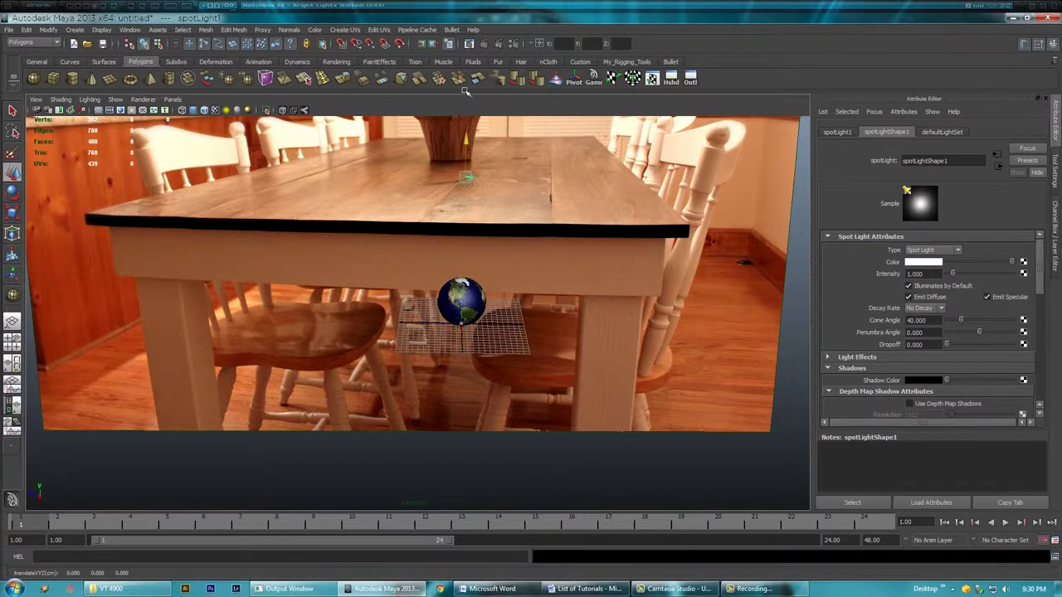
pyautogui.press('e')
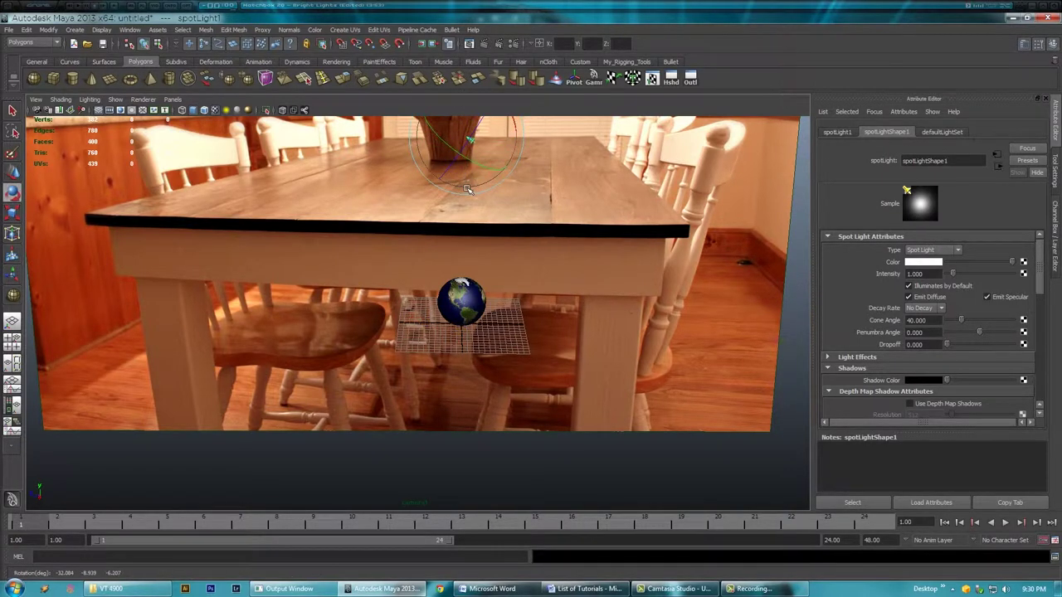
pyautogui.moveTo(495, 177); pyautogui.dragTo(462, 166)
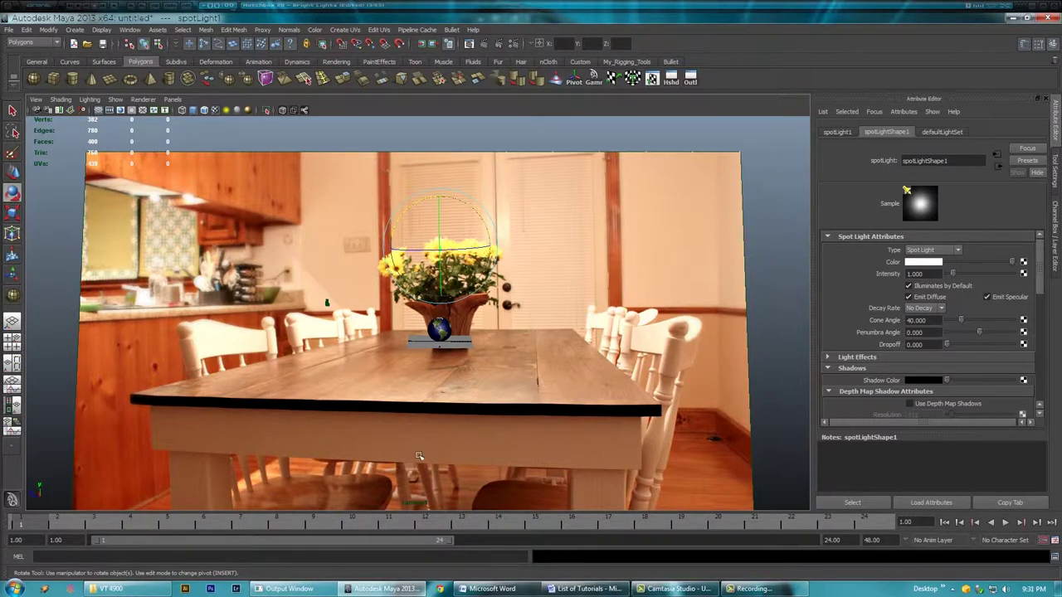
# Move spotLight1 above the globe and preview the scene lit by its own lights.
pyautogui.keyDown('alt'); pyautogui.moveTo(372, 423); pyautogui.dragTo(517, 434, button='right'); pyautogui.keyUp('alt')
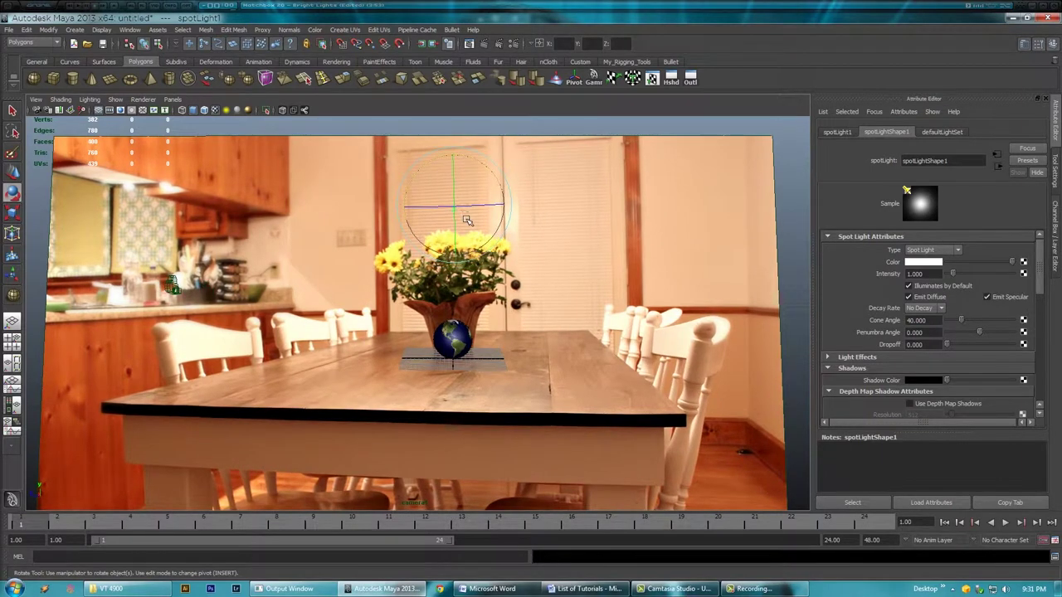
pyautogui.press('w')
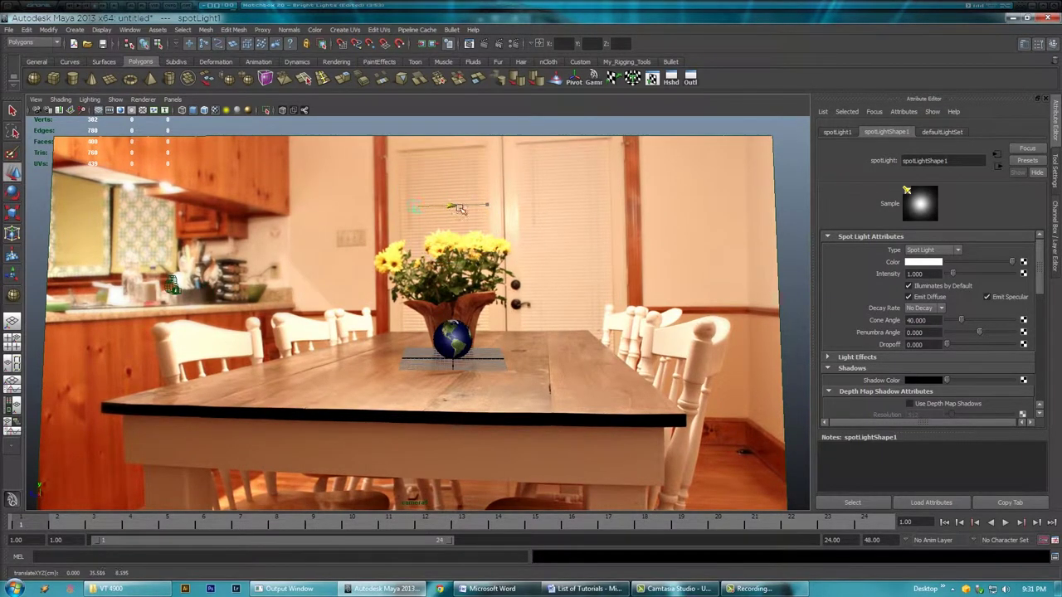
pyautogui.moveTo(460, 209); pyautogui.dragTo(462, 209)
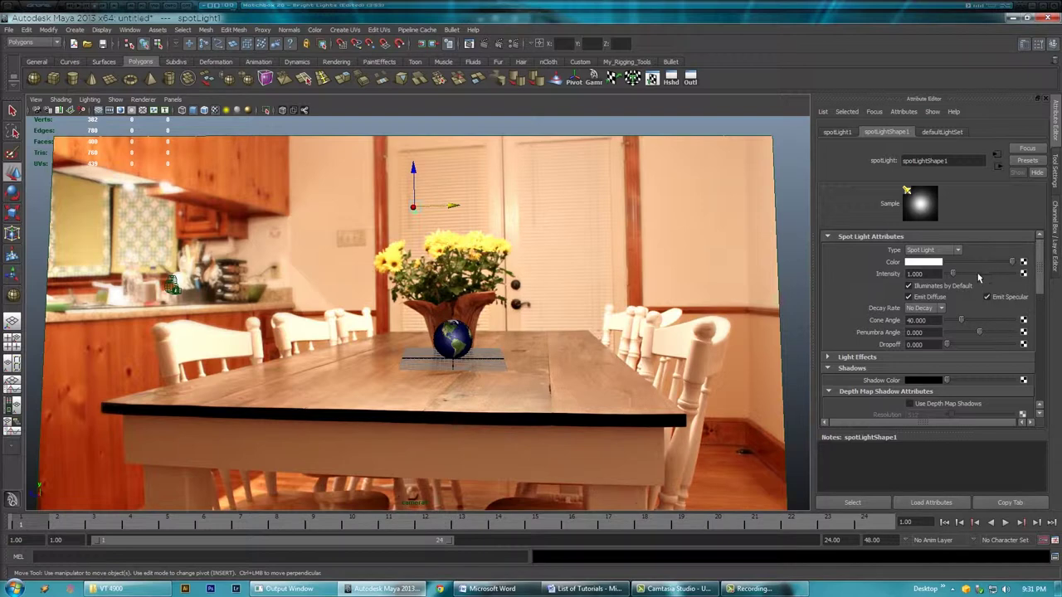
pyautogui.click(227, 110)
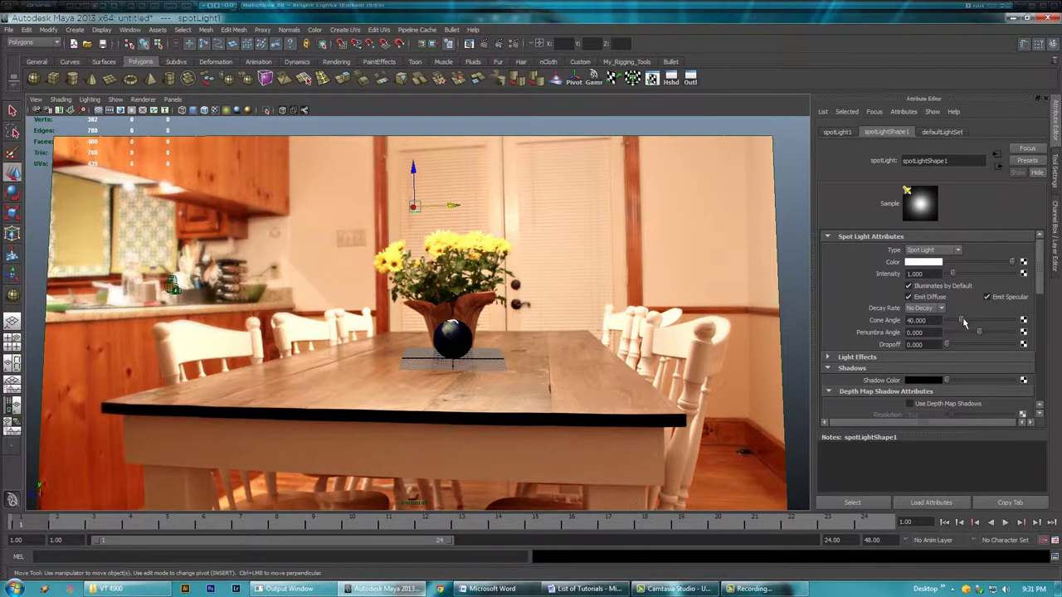
# Set spotLightShape1's Cone Angle to 72.606 and Penumbra Angle to 10.
pyautogui.moveTo(969, 323); pyautogui.dragTo(975, 324)
pyautogui.moveTo(980, 334); pyautogui.dragTo(1060, 332)
# Tint spotLight1 a warm light yellow (H 43, S 0.444, V 1.0; RGB 255, 223, 142).
pyautogui.click(923, 262)
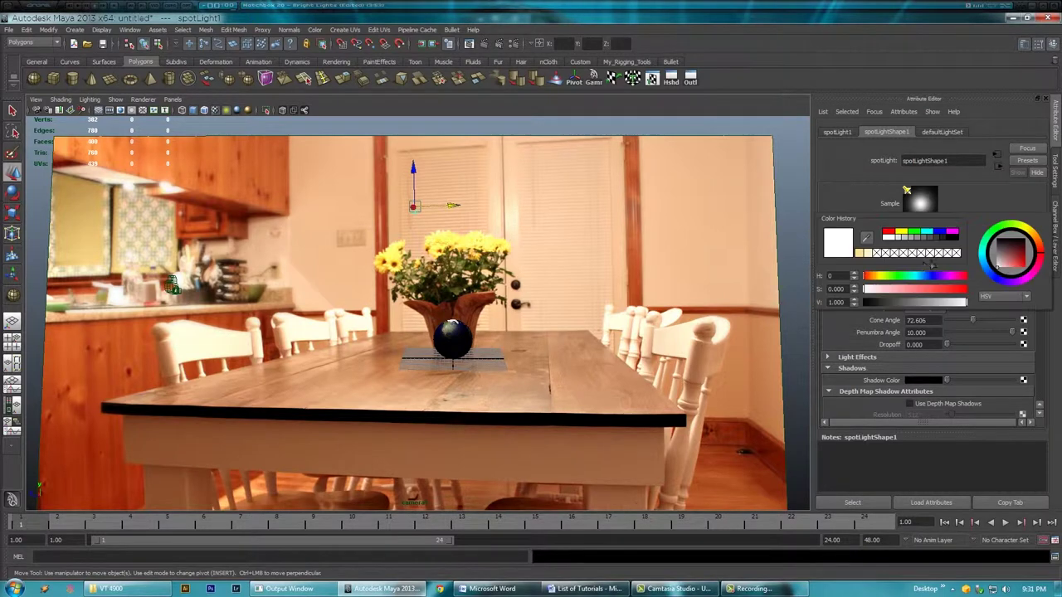
pyautogui.click(936, 263)
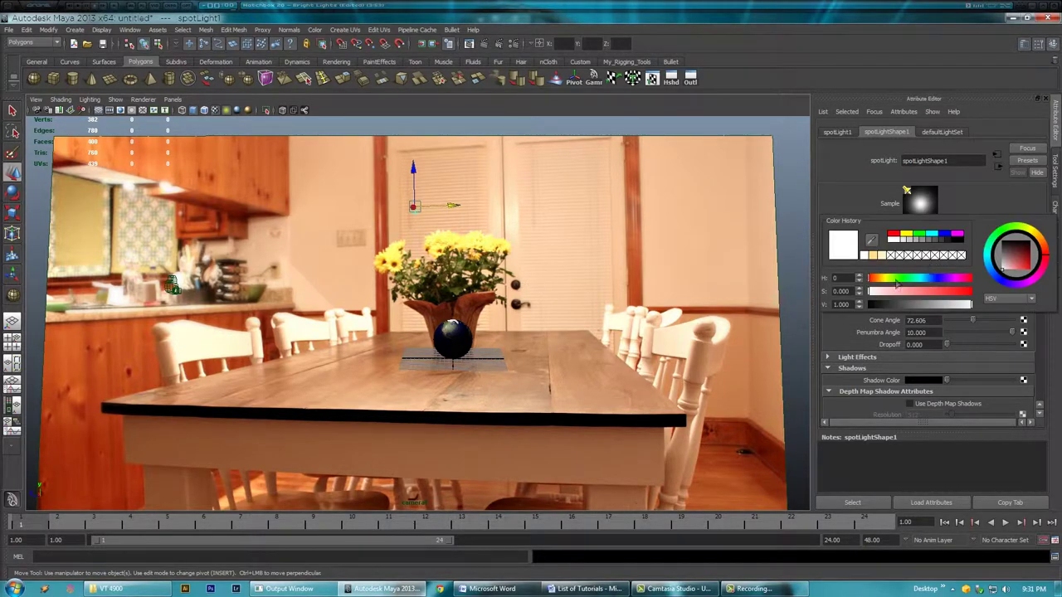
pyautogui.click(877, 256)
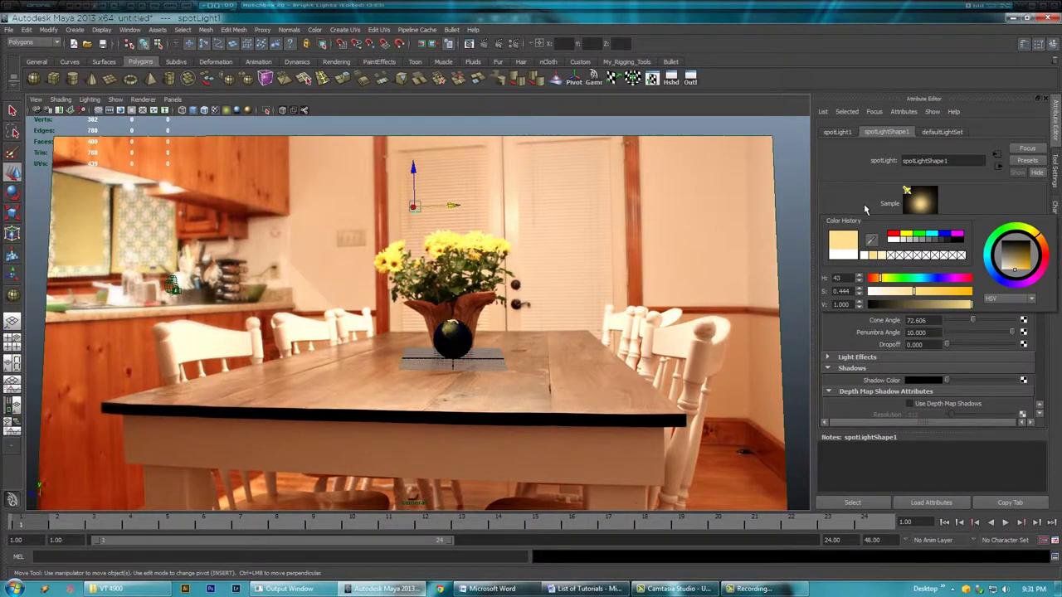
pyautogui.click(933, 263)
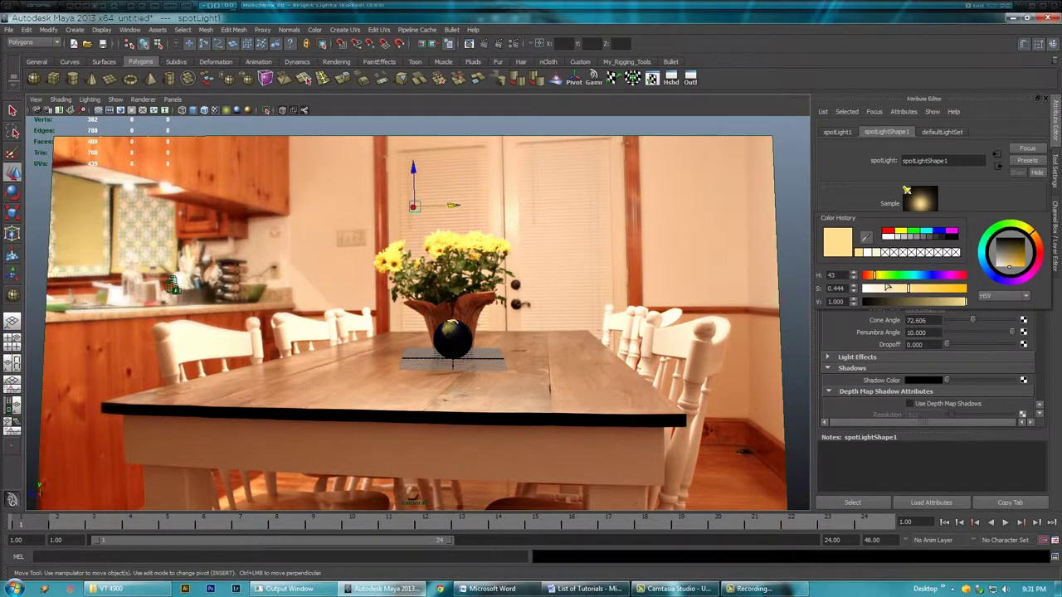
pyautogui.click(1004, 295)
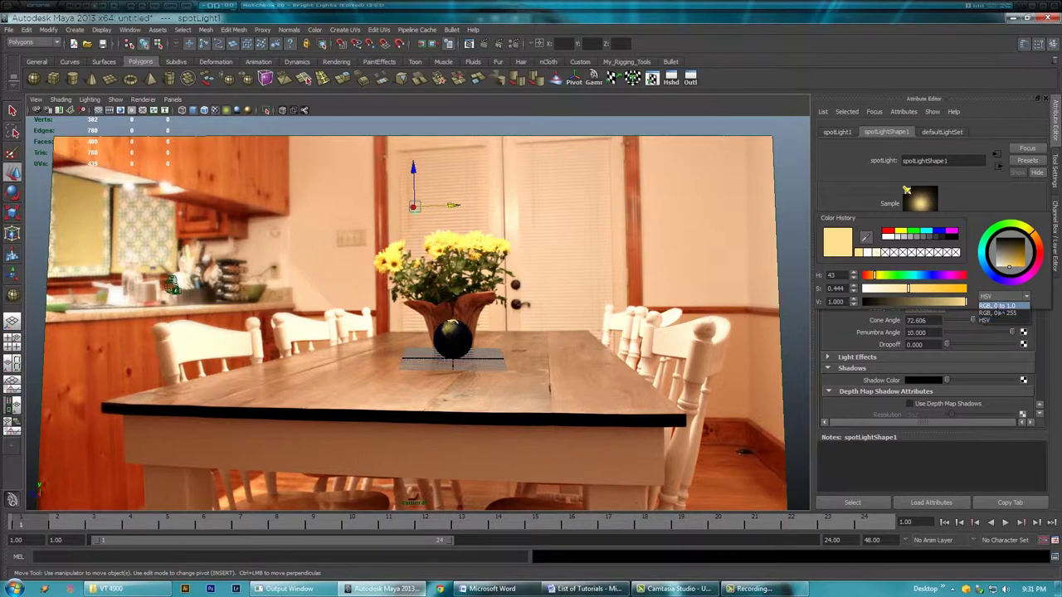
pyautogui.click(1004, 314)
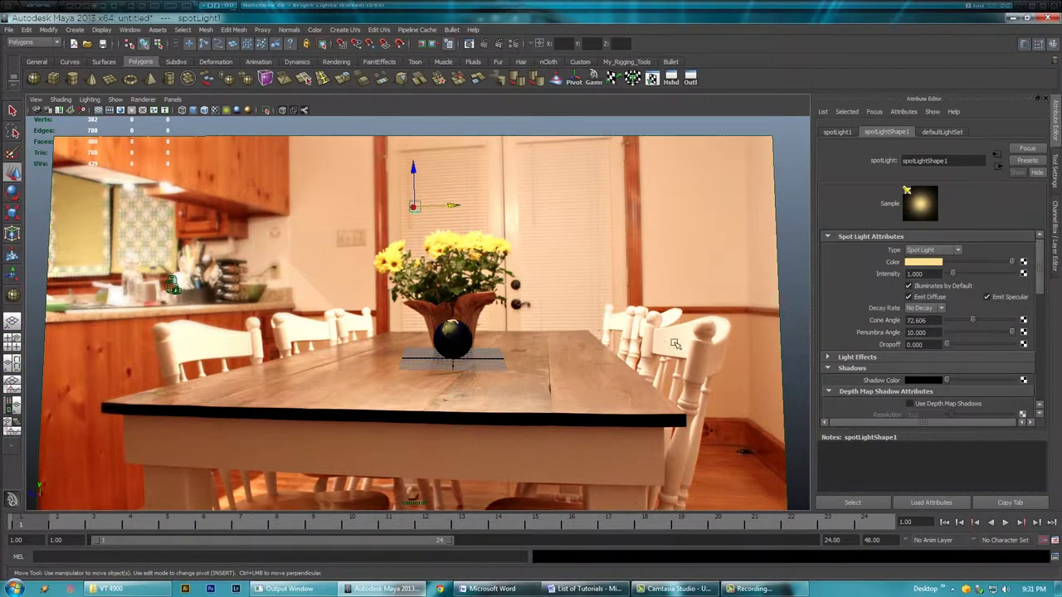
# Raise the spotlight intensity to 2.185, with its colour chooser back in HSV mode.
pyautogui.keyDown('alt'); pyautogui.moveTo(496, 390); pyautogui.dragTo(597, 398, button='right'); pyautogui.keyUp('alt')
pyautogui.moveTo(531, 385)
pyautogui.keyDown('alt'); pyautogui.mouseDown()
pyautogui.moveTo(548, 391)
pyautogui.moveTo(535, 389)
pyautogui.mouseUp(); pyautogui.keyUp('alt')
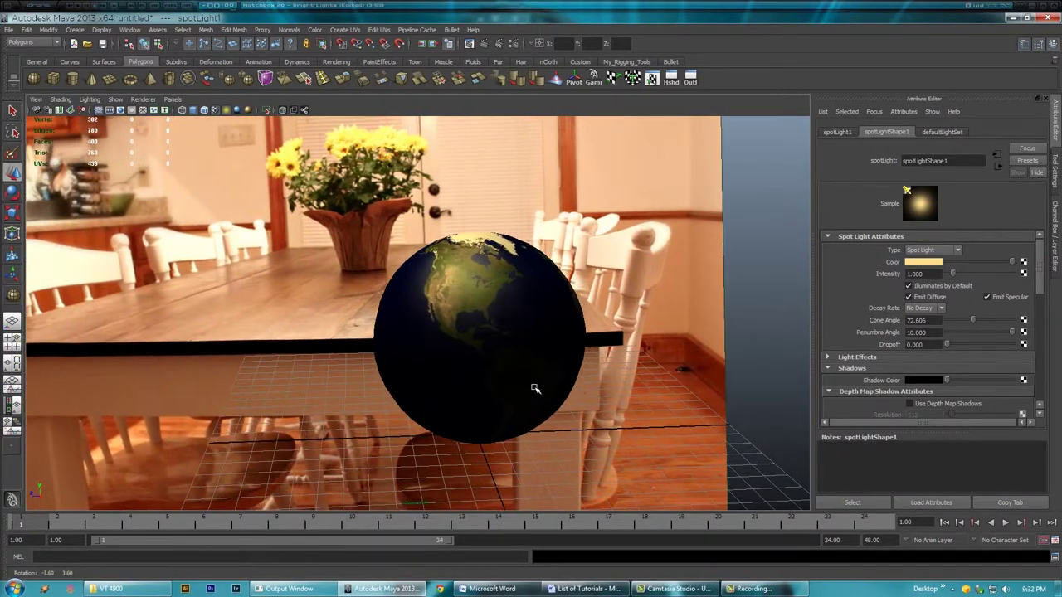
pyautogui.click(925, 262)
pyautogui.click(1007, 296)
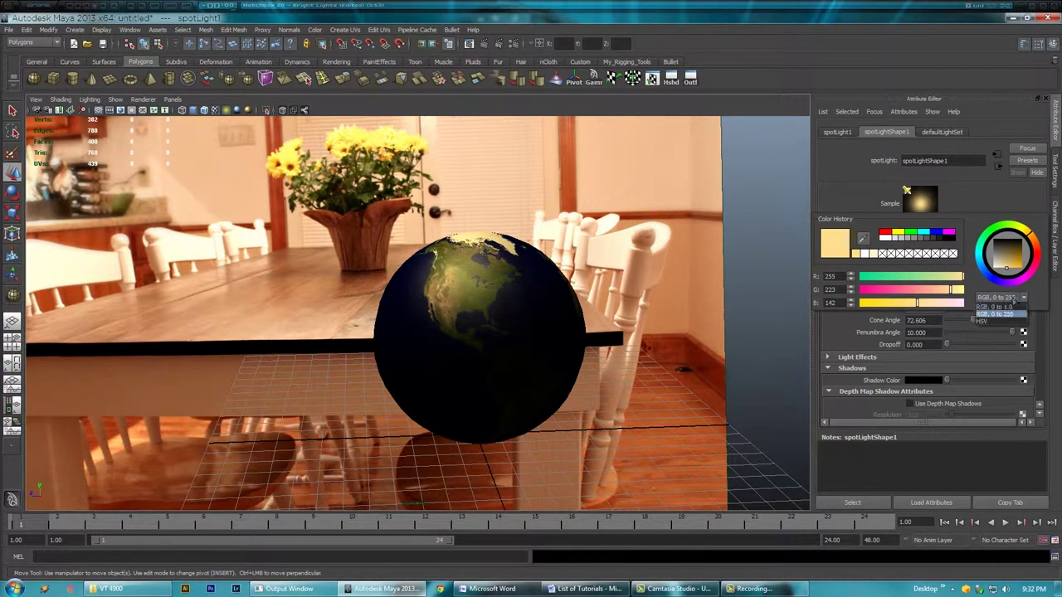
pyautogui.click(996, 322)
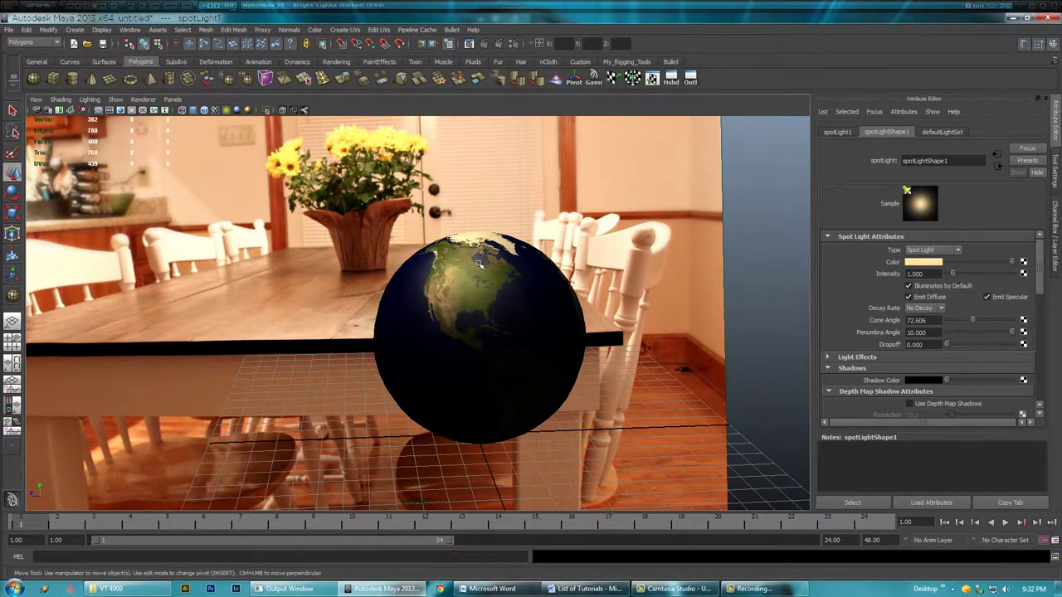
pyautogui.moveTo(954, 274); pyautogui.dragTo(961, 274)
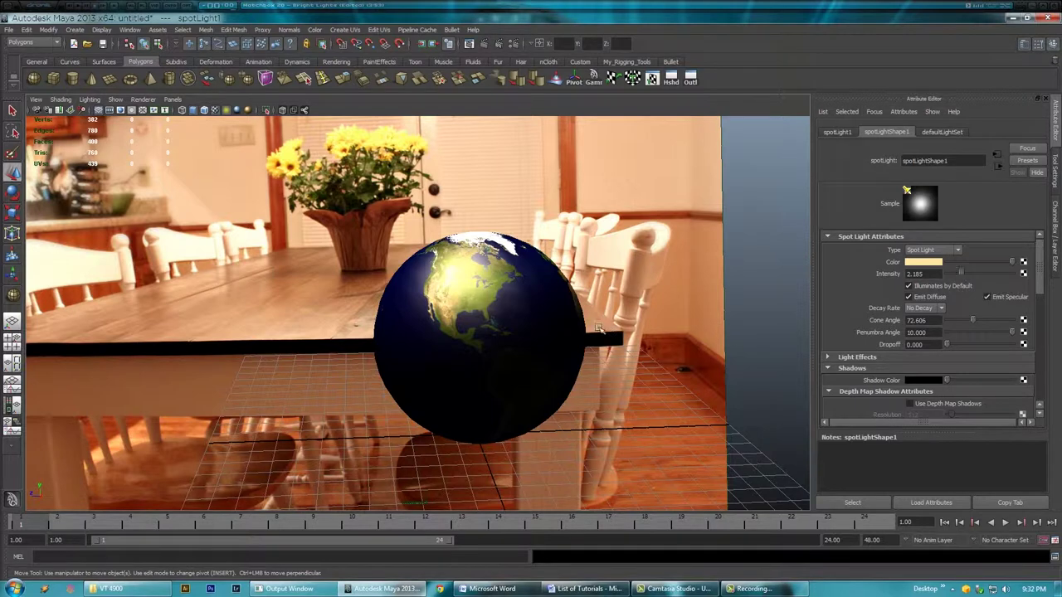
# Increase the spotlight's yellow saturation to 0.579.
pyautogui.click(927, 264)
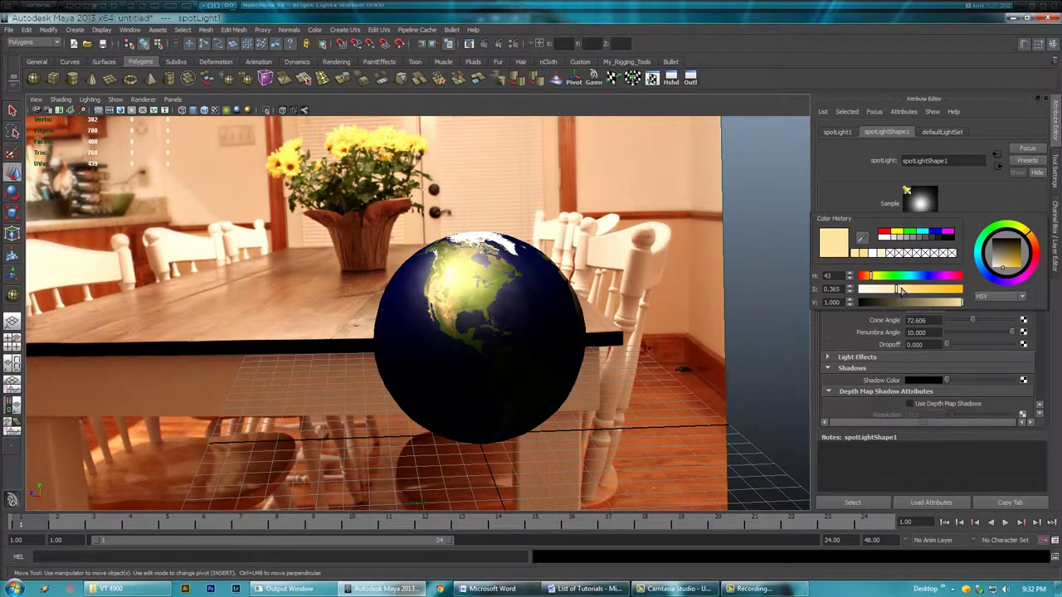
pyautogui.moveTo(900, 290); pyautogui.dragTo(904, 292)
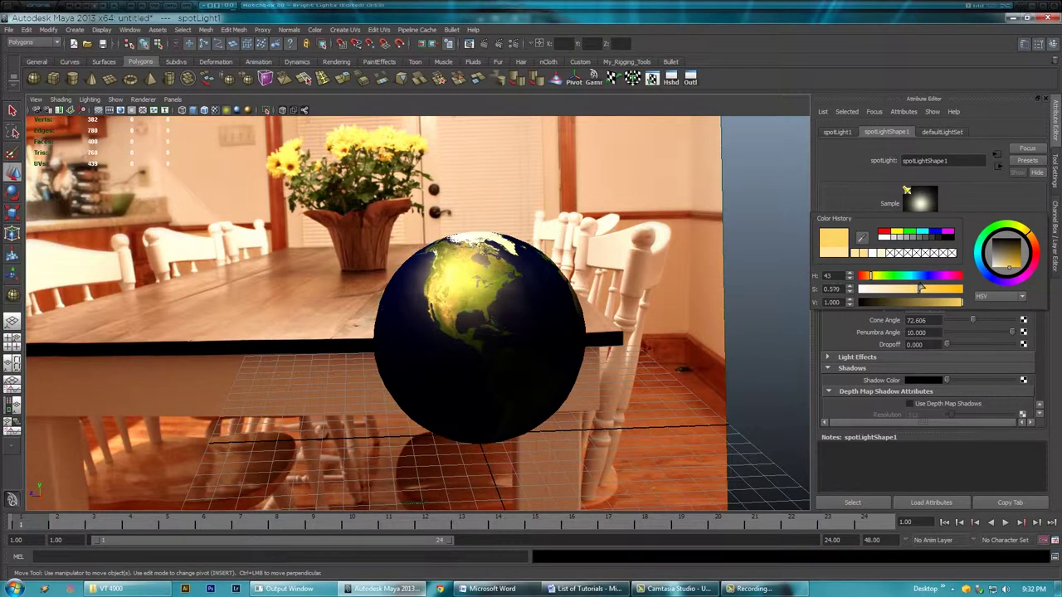
pyautogui.keyDown('alt'); pyautogui.moveTo(489, 323); pyautogui.dragTo(489, 374); pyautogui.keyUp('alt')
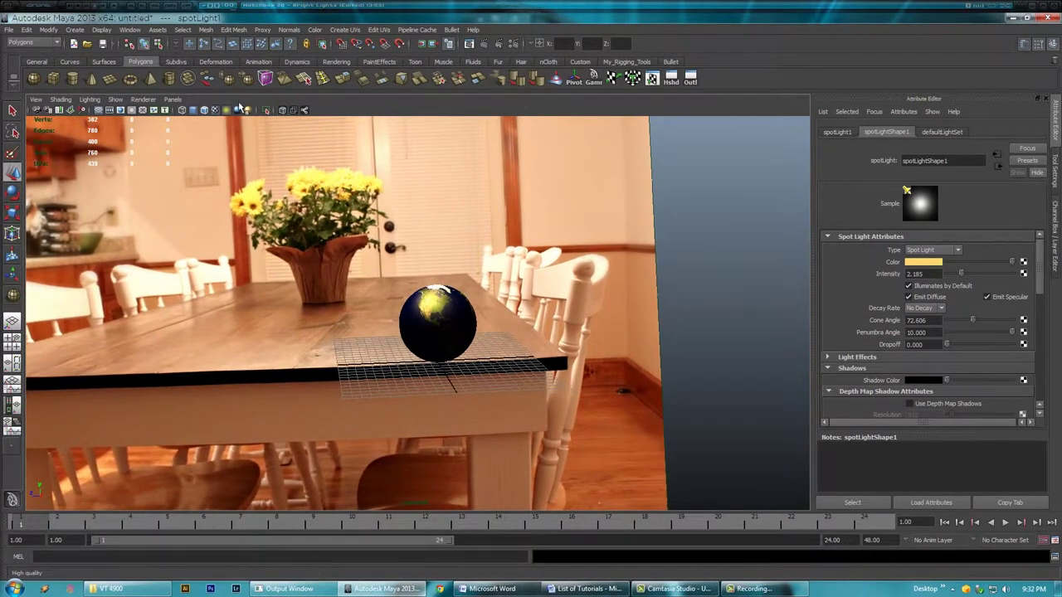
# Look through the persp camera to seat the globe on the table photo, then close the test render.
pyautogui.click(171, 100)
pyautogui.moveTo(199, 110)
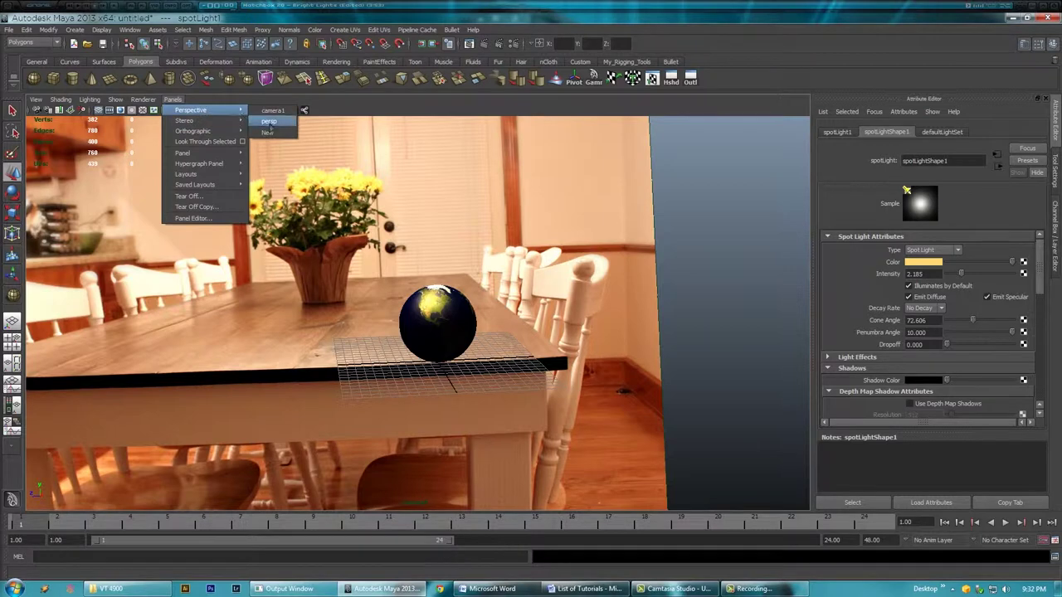
pyautogui.click(269, 122)
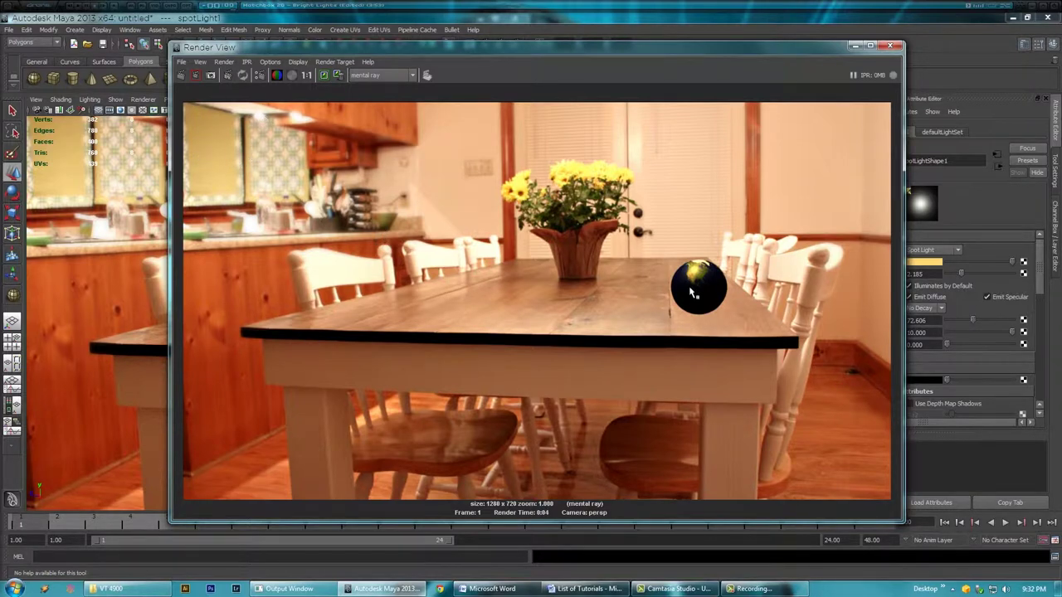
pyautogui.click(890, 45)
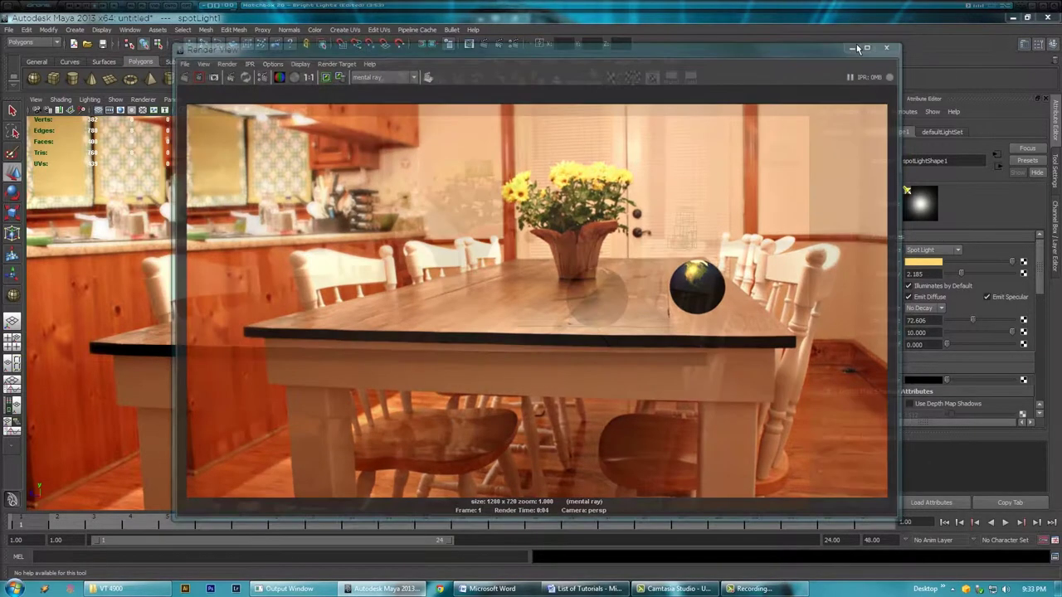
# Create an ambient light and move it below the table.
pyautogui.click(83, 32)
pyautogui.moveTo(125, 88)
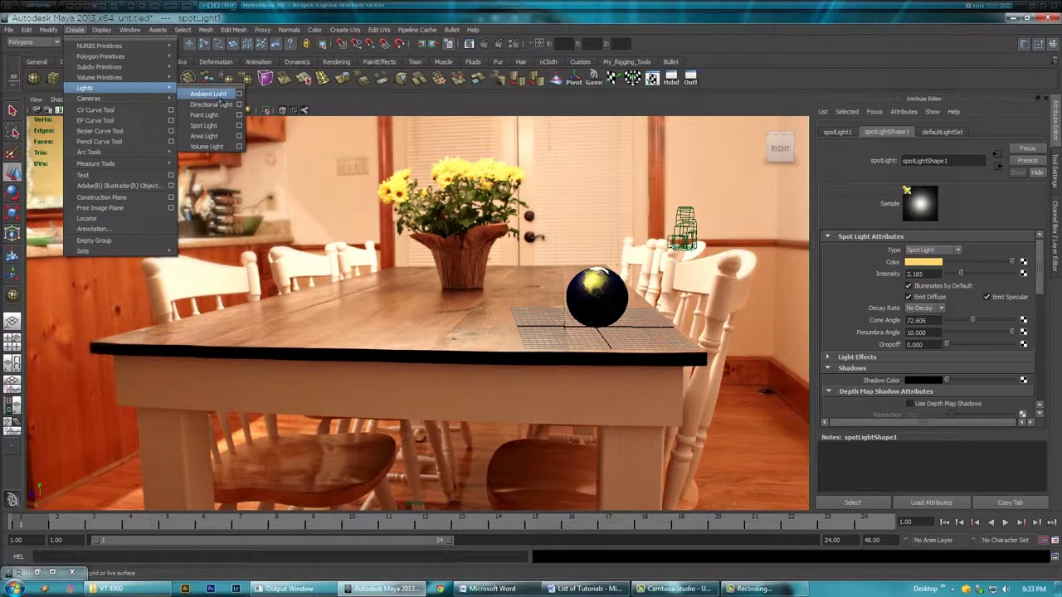
pyautogui.click(217, 91)
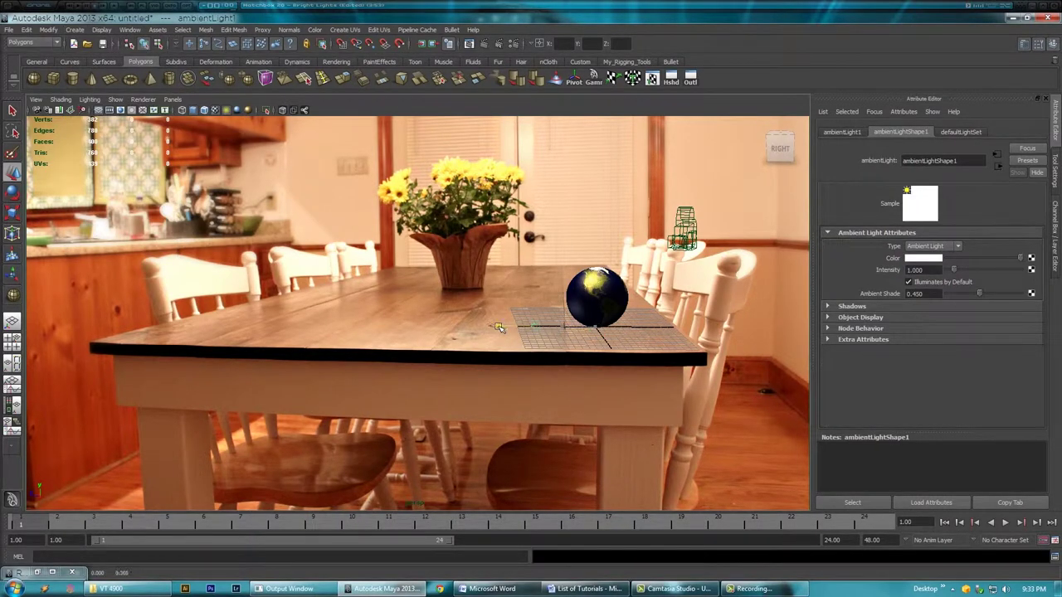
pyautogui.moveTo(539, 340); pyautogui.dragTo(583, 414)
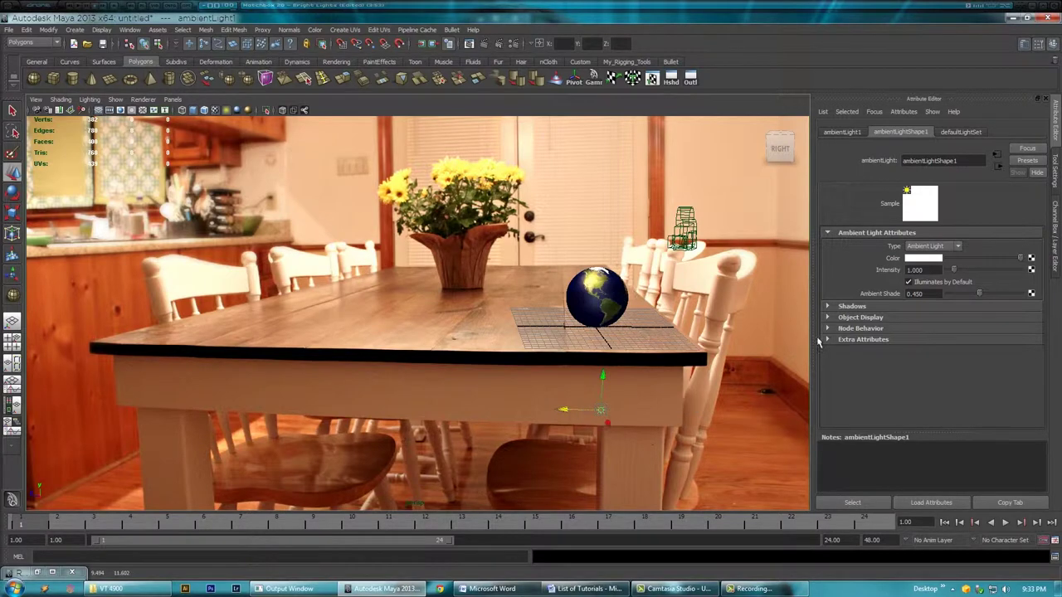
# Colour the ambient light pale yellow at intensity 0.602 and render a test frame.
pyautogui.click(935, 260)
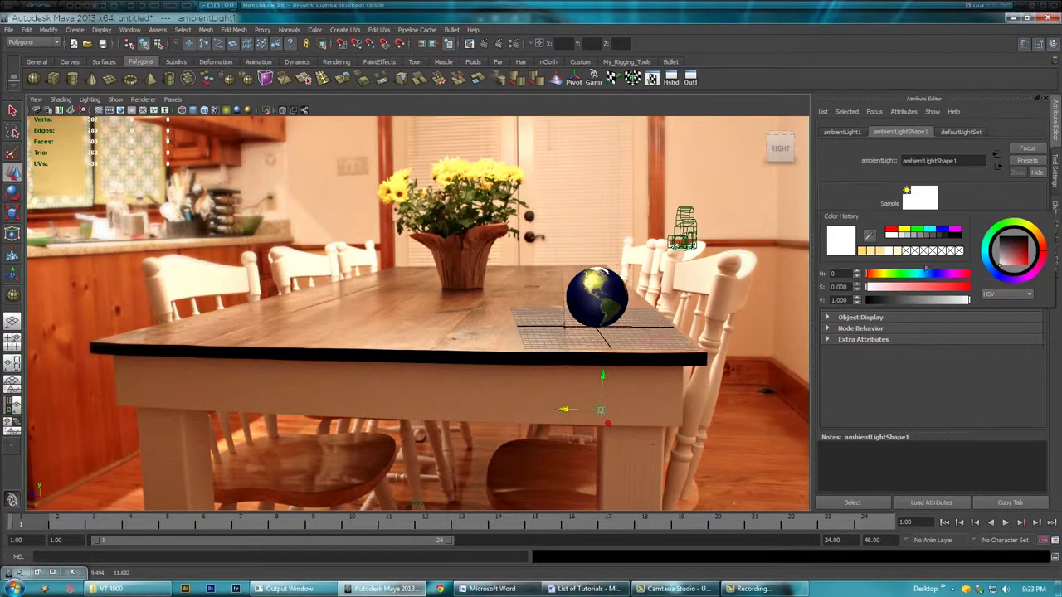
pyautogui.click(869, 250)
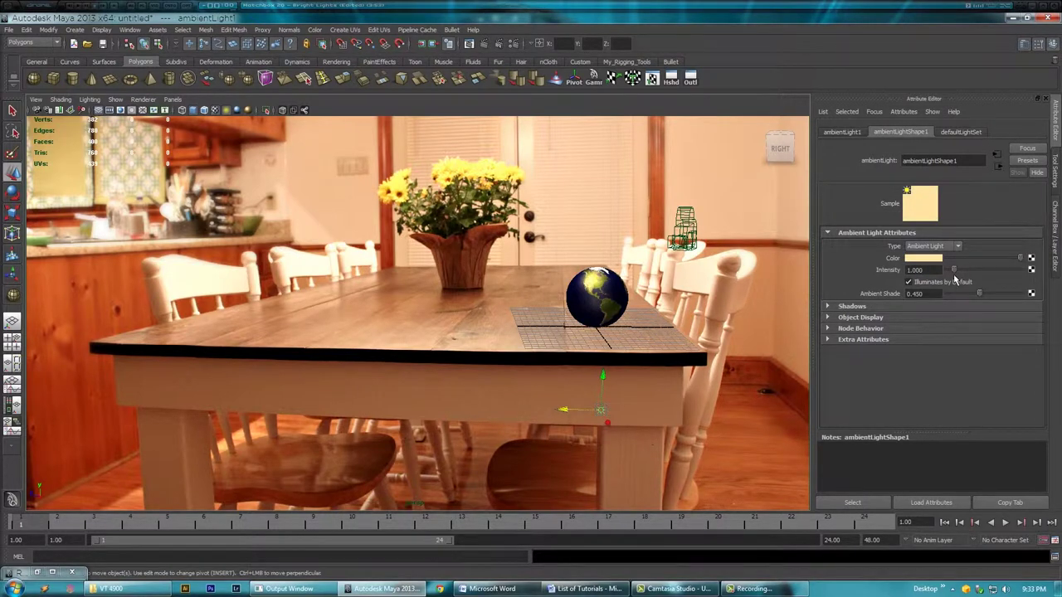
pyautogui.moveTo(954, 272); pyautogui.dragTo(952, 272)
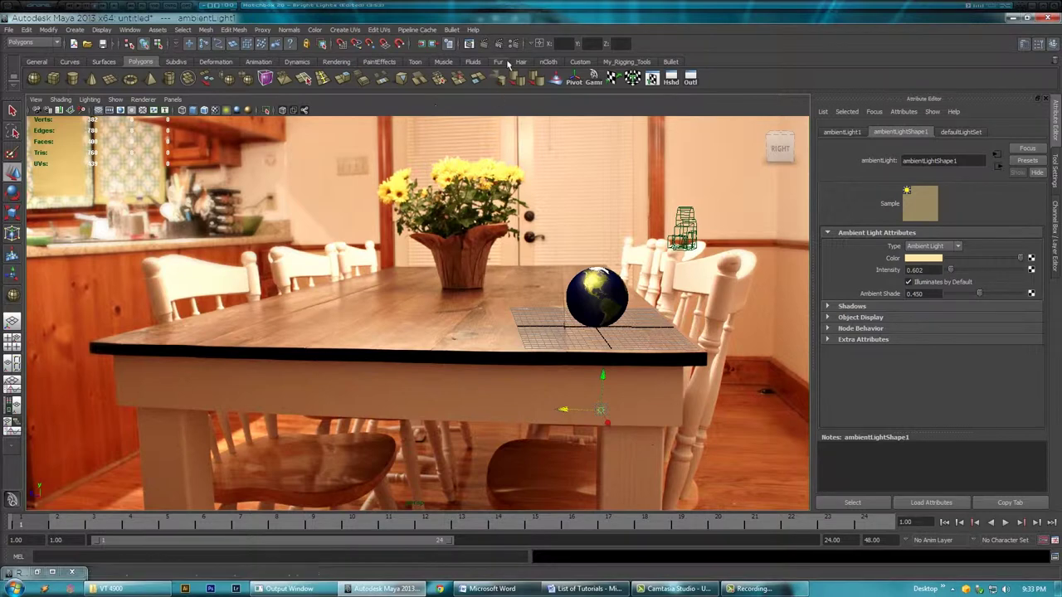
pyautogui.click(484, 43)
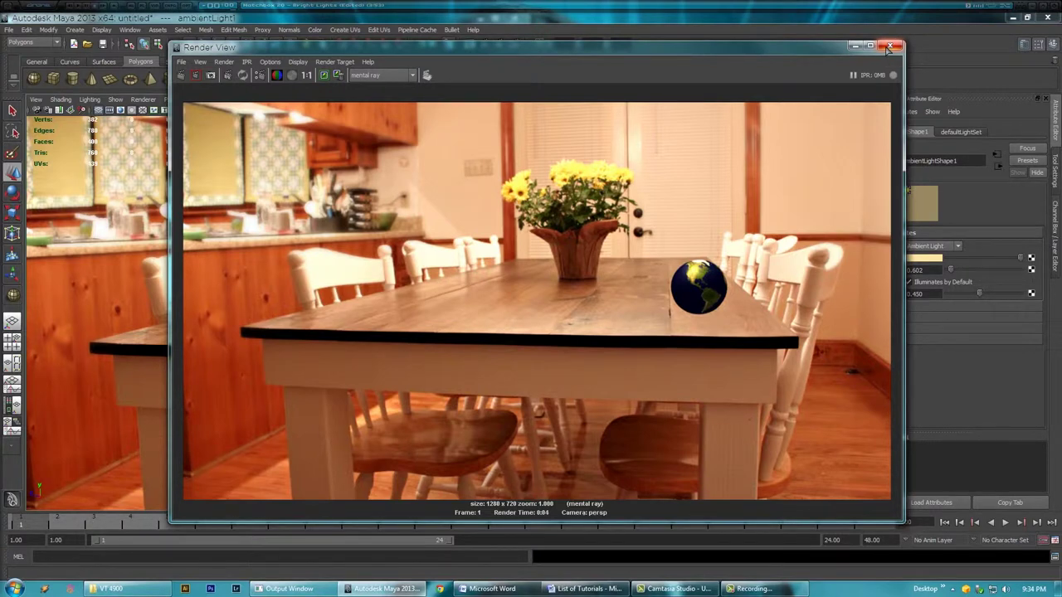
pyautogui.click(889, 45)
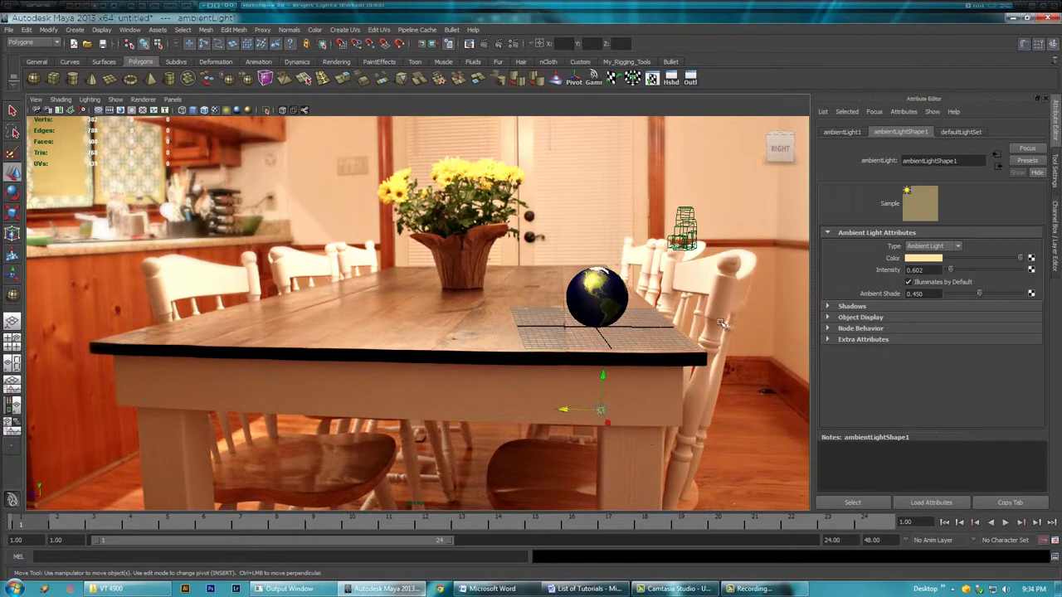